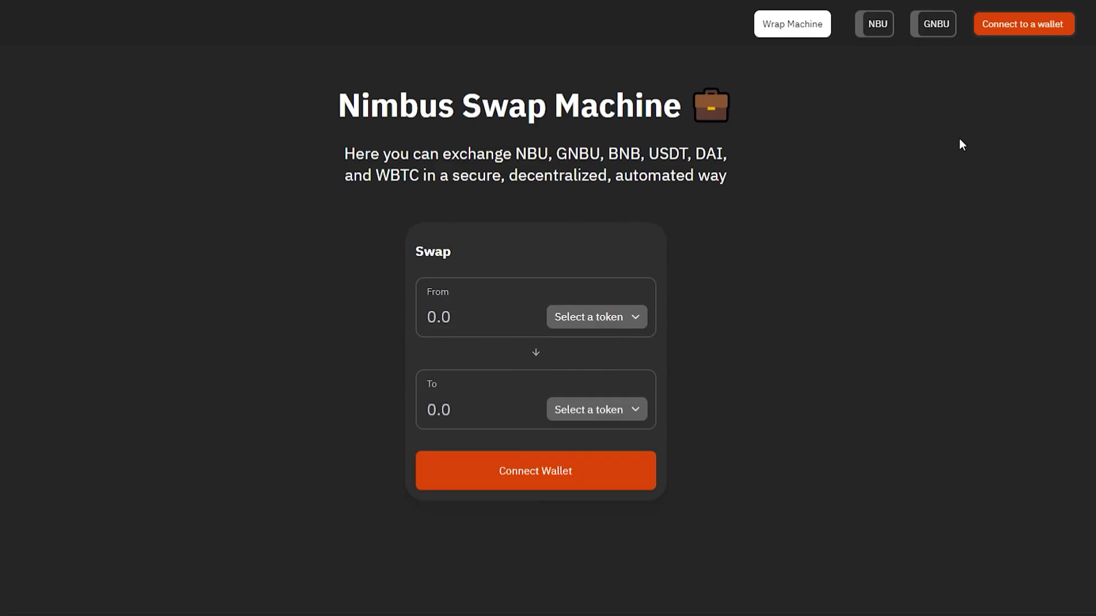
- Connect the MetaMask wallet to Nimbus and open the staking page
{"action": "left_click", "coordinate": [1015, 23]}
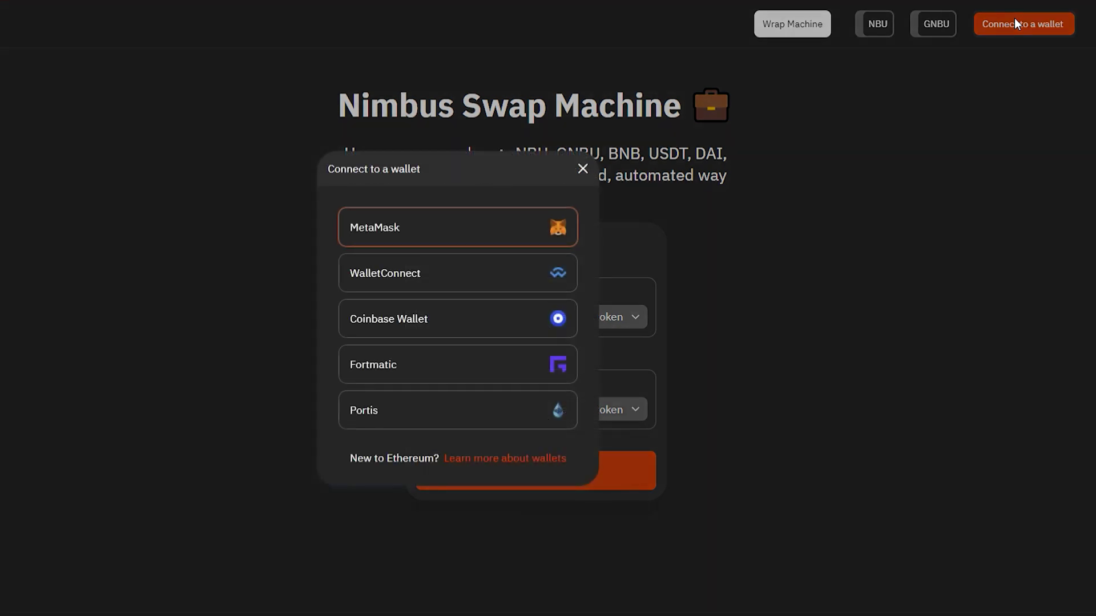
{"action": "left_click", "coordinate": [483, 239]}
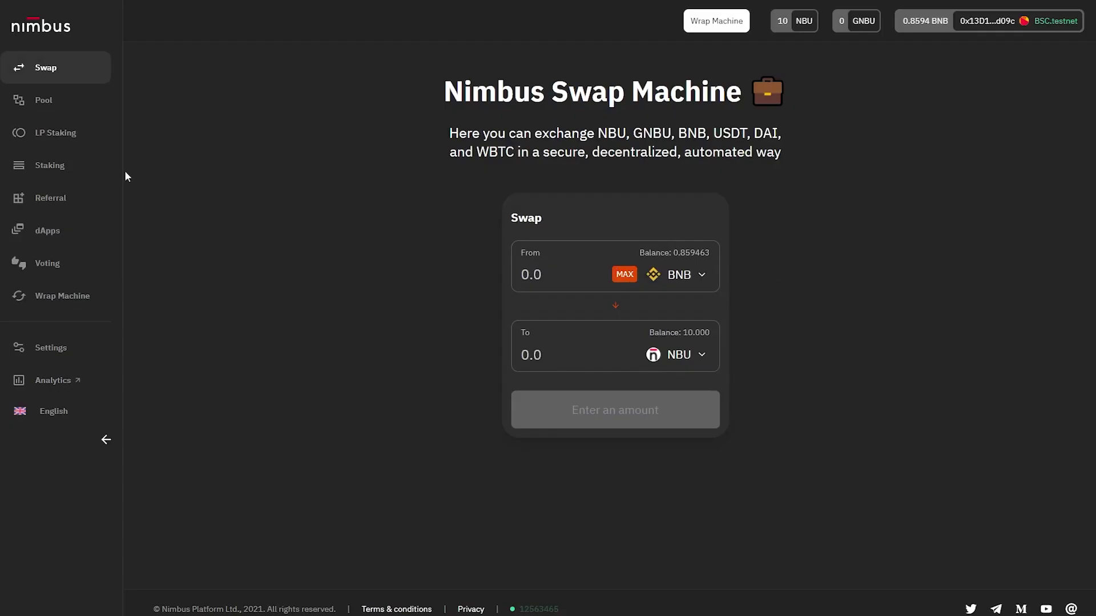
{"action": "left_click", "coordinate": [73, 166]}
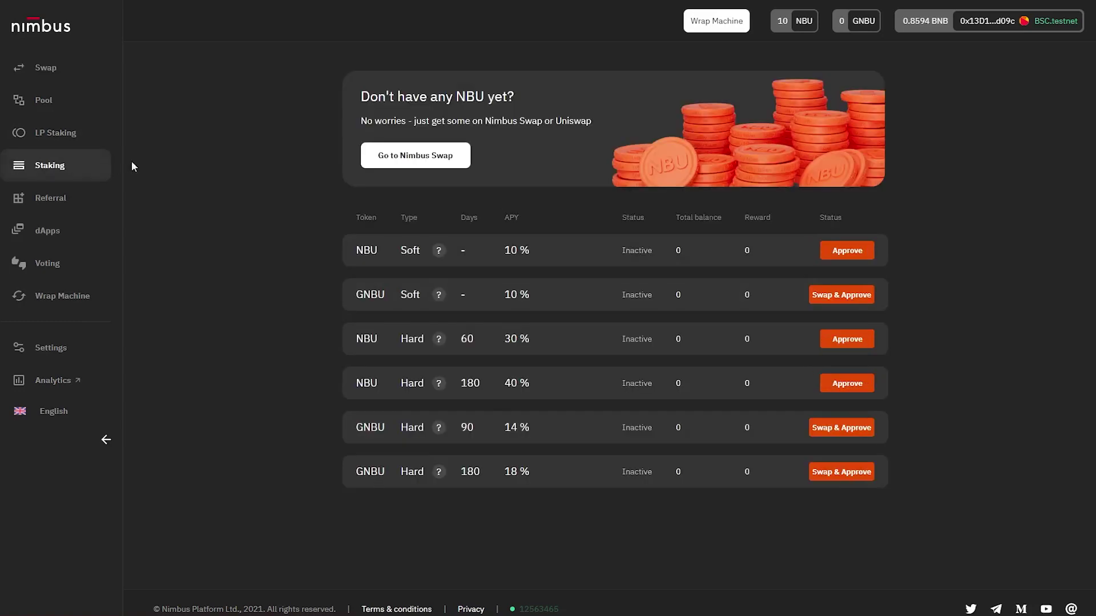
- From the GNBU soft staking offer, swap BNB for 0.1 GNBU and confirm the swap
{"action": "left_click", "coordinate": [856, 300]}
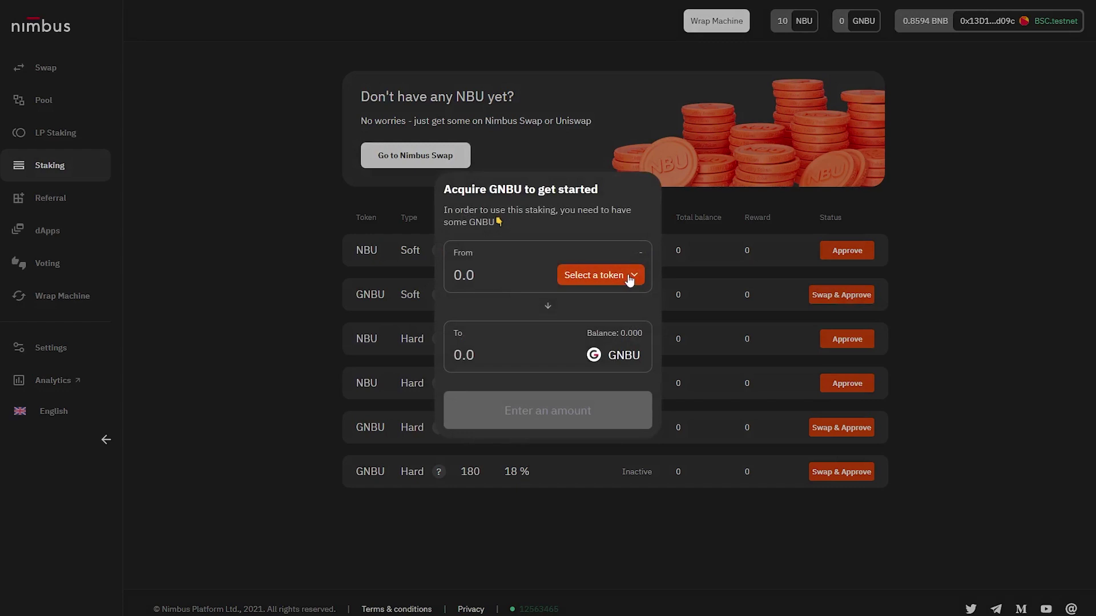
{"action": "left_click", "coordinate": [626, 279]}
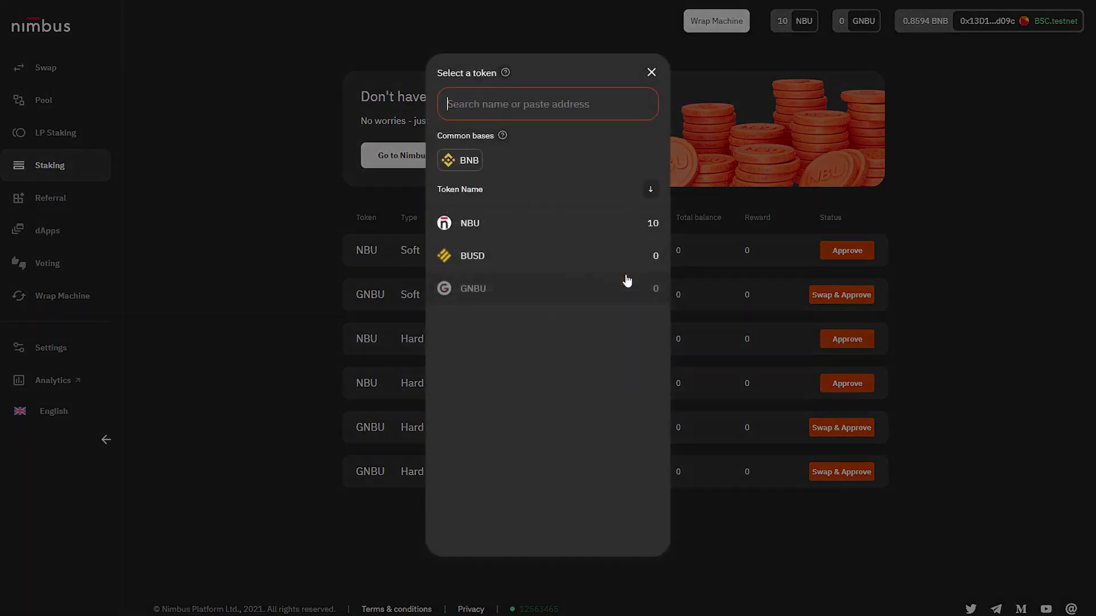
{"action": "left_click", "coordinate": [467, 160]}
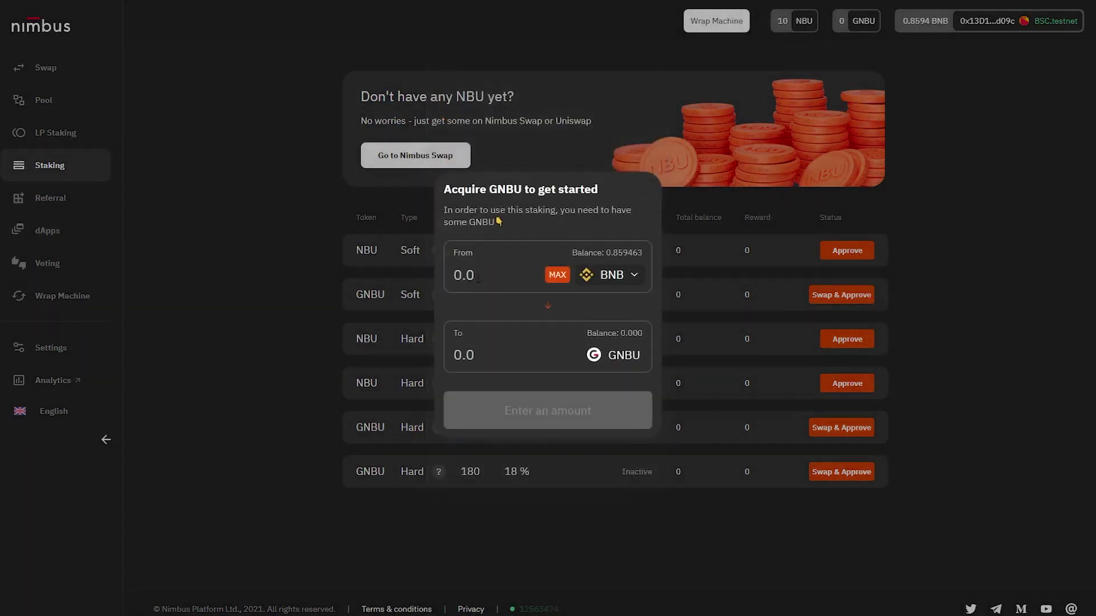
{"action": "left_click", "coordinate": [484, 359]}
{"action": "type", "text": "0.1"}
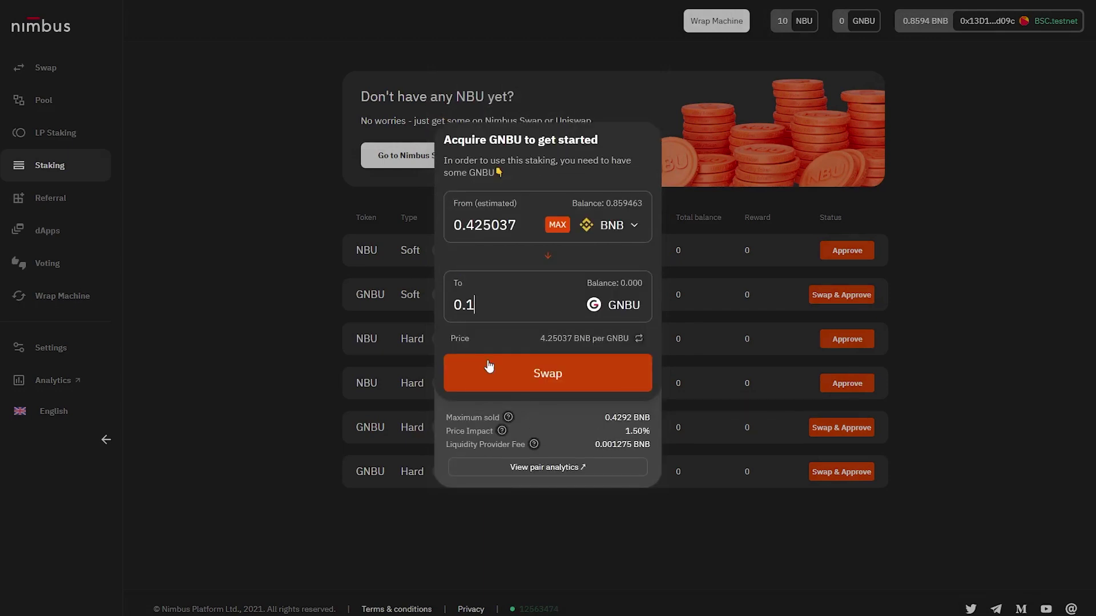
{"action": "left_click_drag", "start_coordinate": [541, 339], "coordinate": [629, 335]}
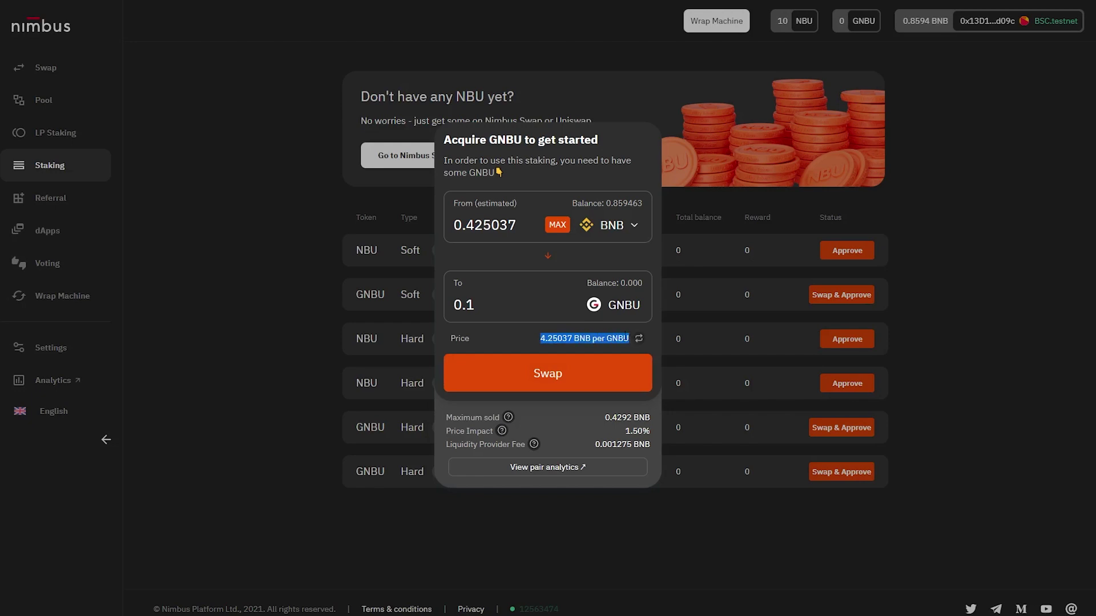
{"action": "left_click", "coordinate": [564, 376]}
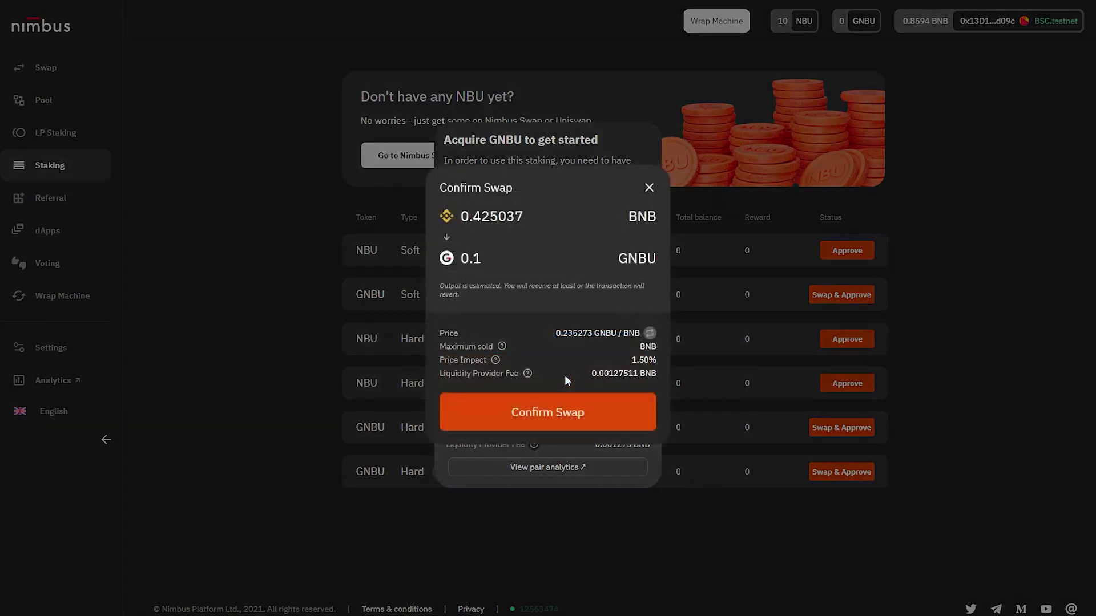
{"action": "left_click", "coordinate": [554, 414]}
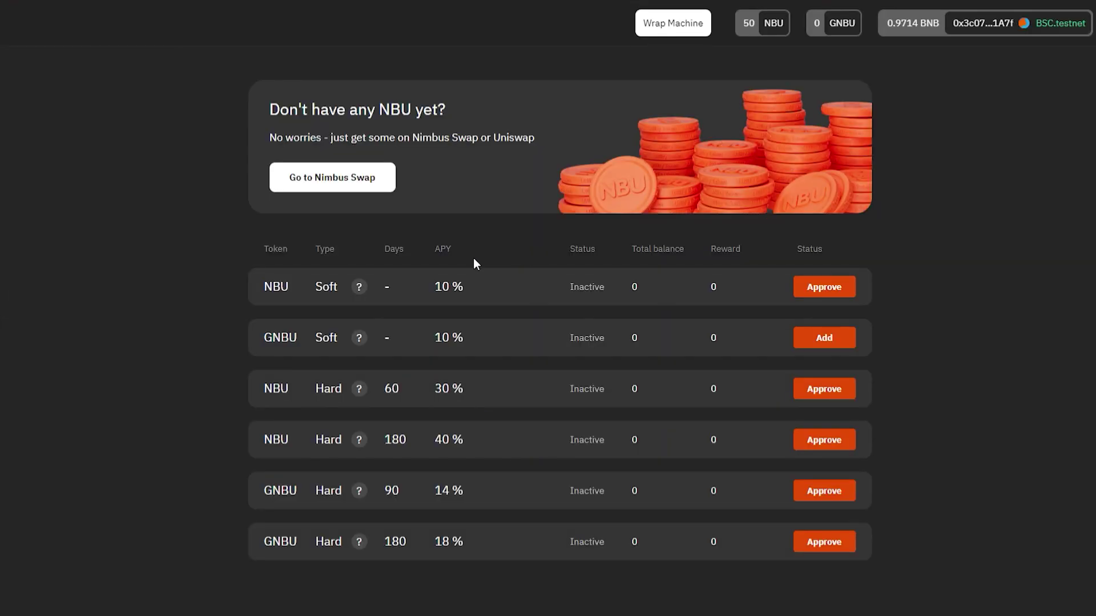
- Read the staking terms of the NBU soft, GNBU soft and 60-day NBU hard offers
{"action": "mouse_move", "coordinate": [357, 291]}
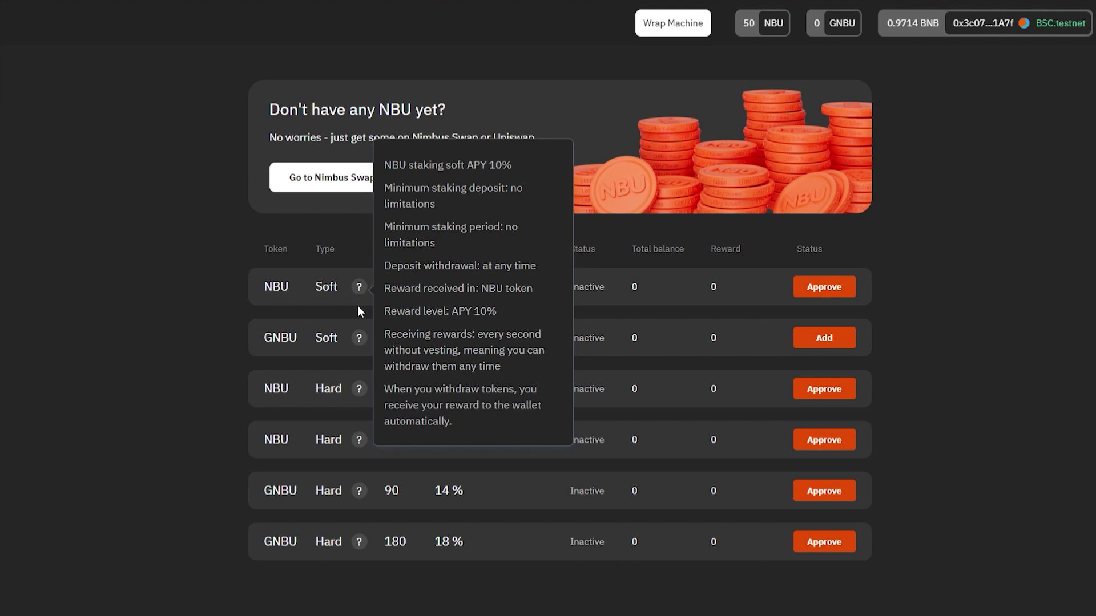
{"action": "mouse_move", "coordinate": [364, 338]}
{"action": "mouse_move", "coordinate": [360, 391]}
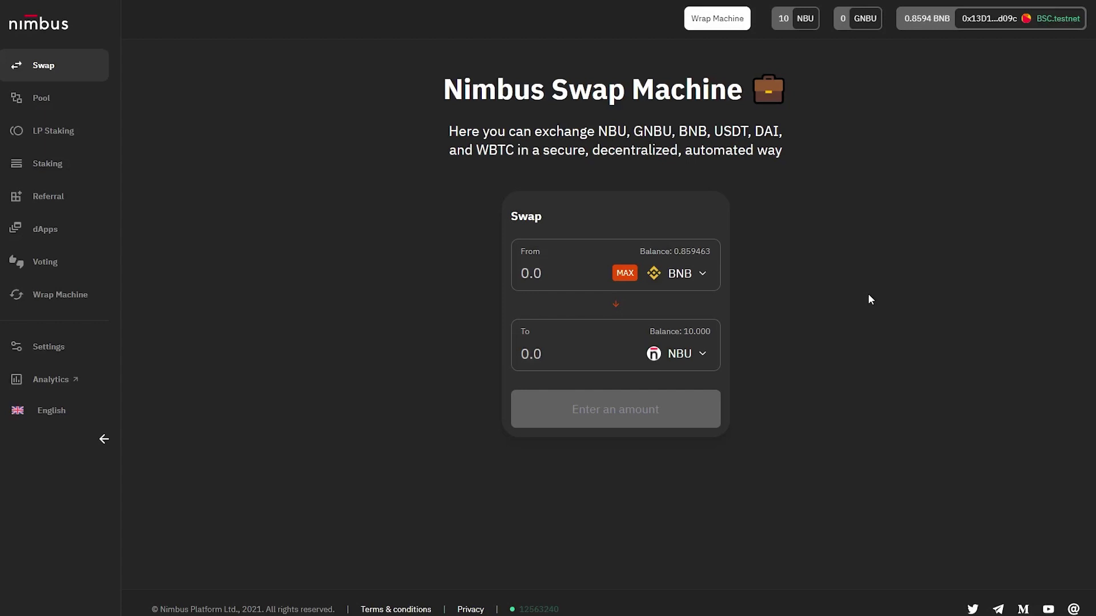
- Return to the staking page and open the wallet connection choices
{"action": "left_click", "coordinate": [74, 173]}
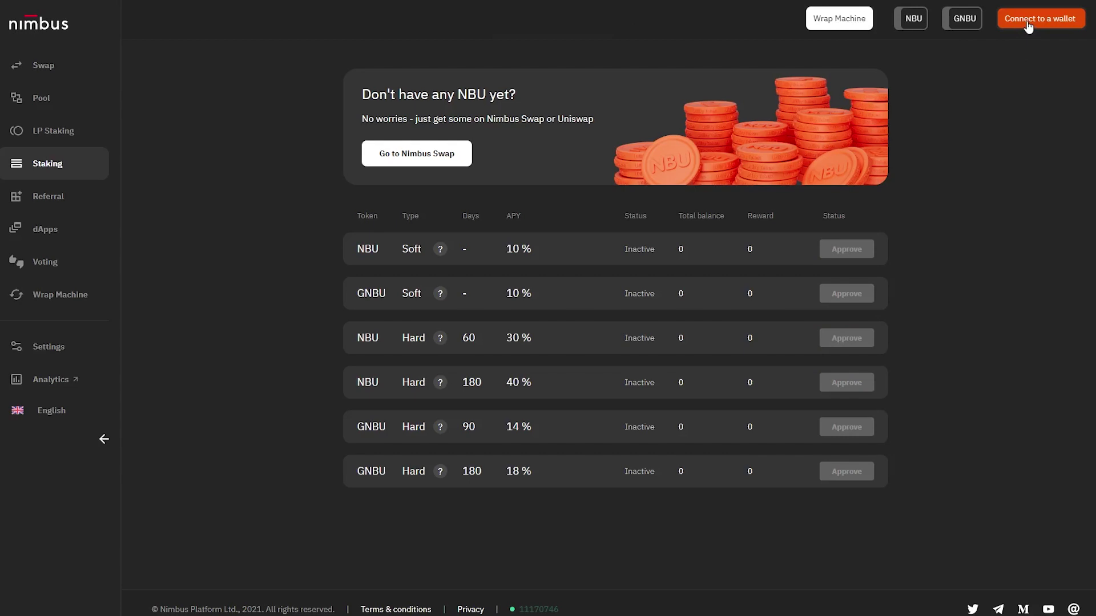
{"action": "left_click", "coordinate": [1027, 22]}
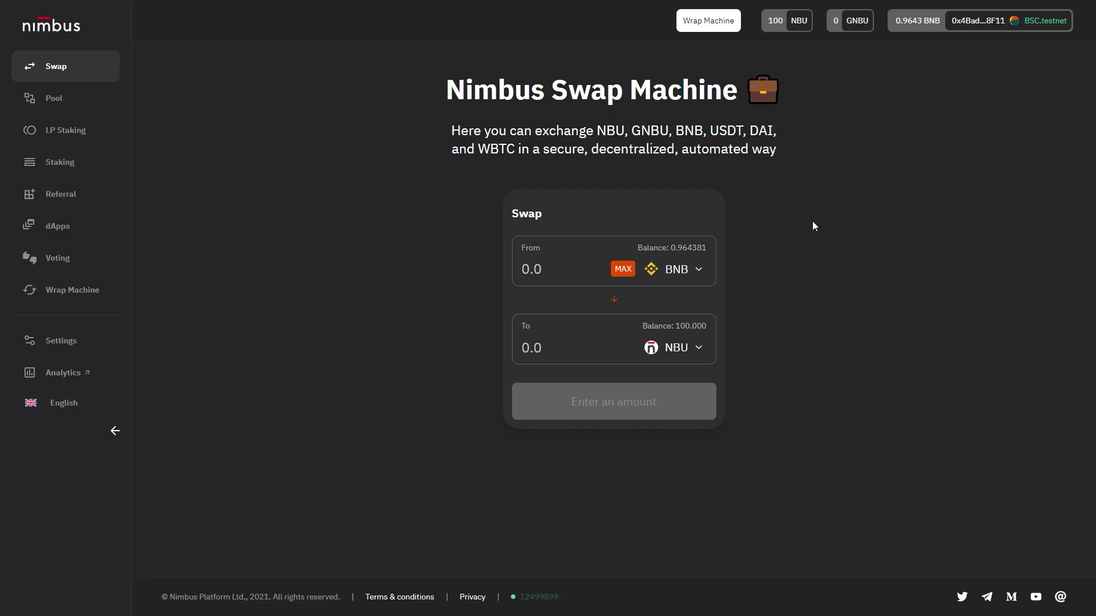
- Check the wallet's NBU balance details for the amount available for transfer
{"action": "left_click", "coordinate": [785, 25]}
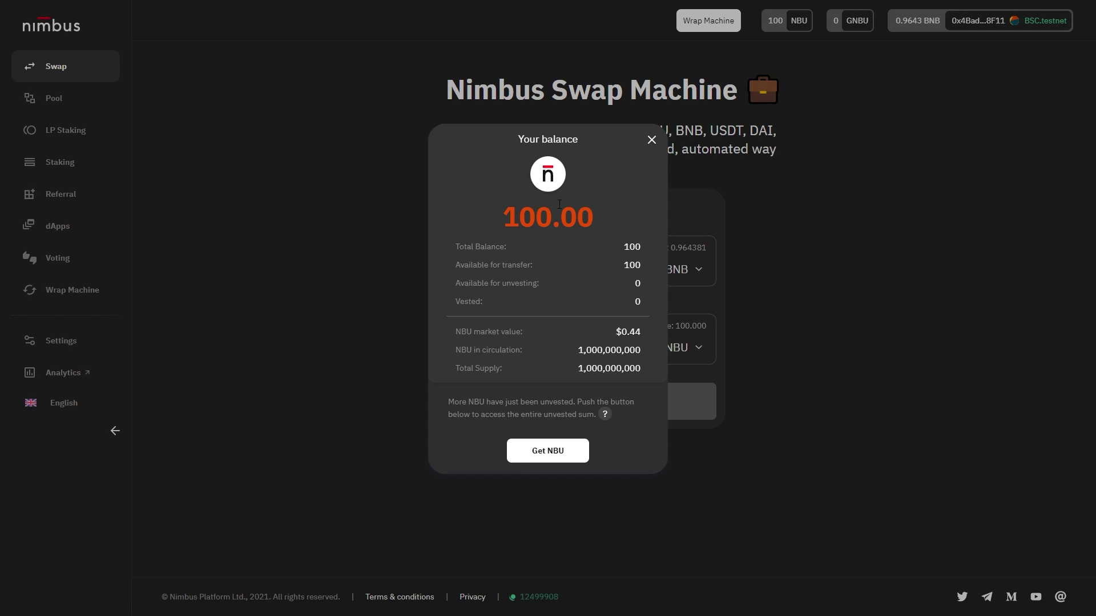
{"action": "left_click_drag", "start_coordinate": [454, 265], "coordinate": [536, 266]}
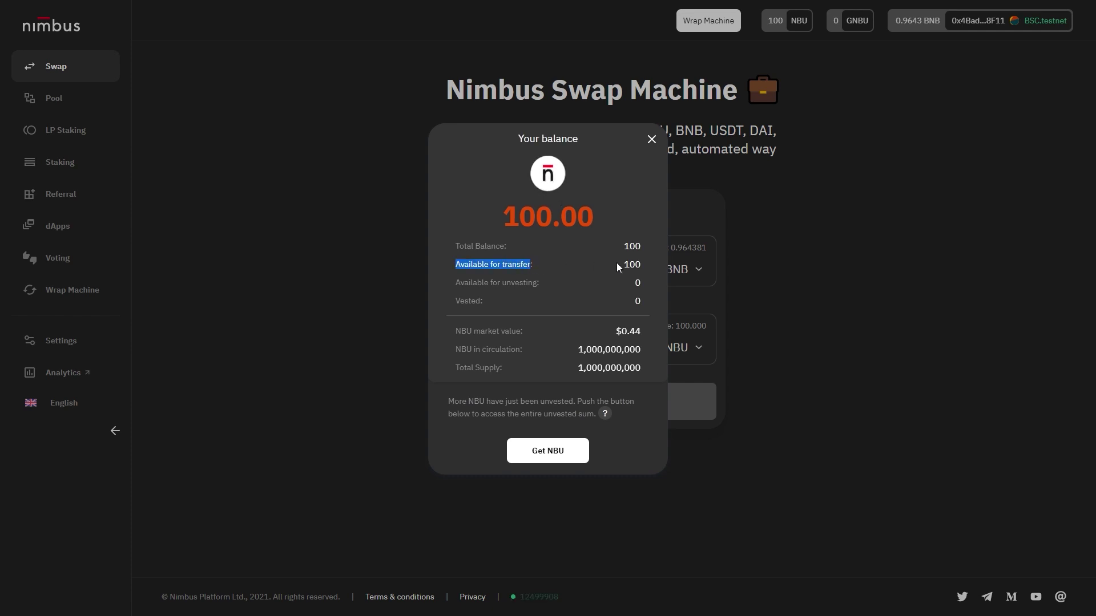
{"action": "left_click_drag", "start_coordinate": [616, 264], "coordinate": [643, 264]}
{"action": "left_click", "coordinate": [642, 266]}
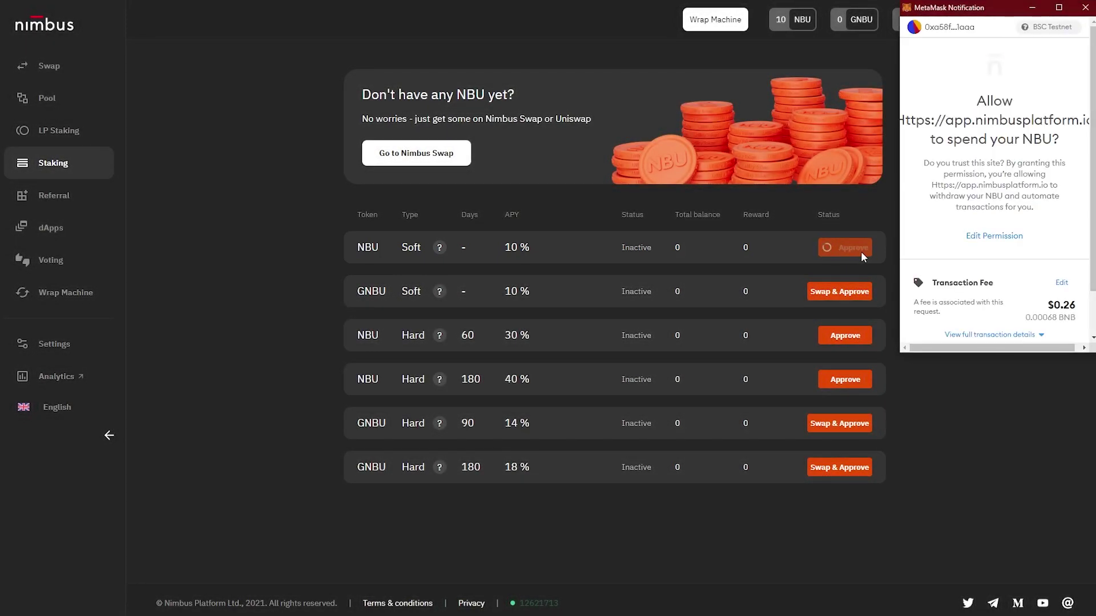
- Confirm in MetaMask the permission for Nimbus to spend NBU for soft staking
{"action": "scroll", "coordinate": [997, 276], "scroll_direction": "down", "scroll_amount": 1}
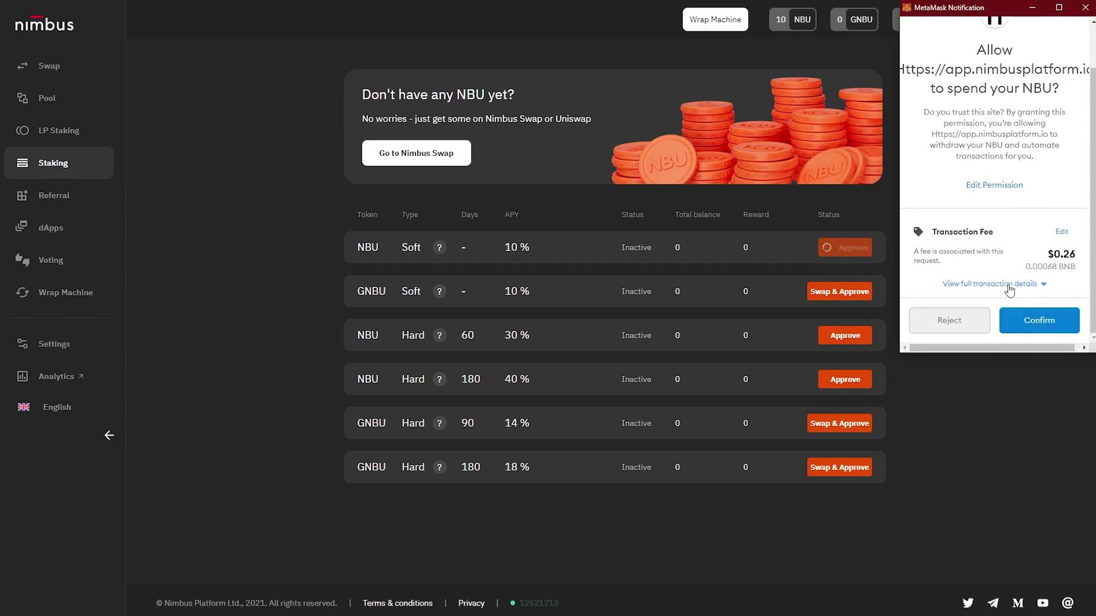
{"action": "left_click", "coordinate": [1028, 324]}
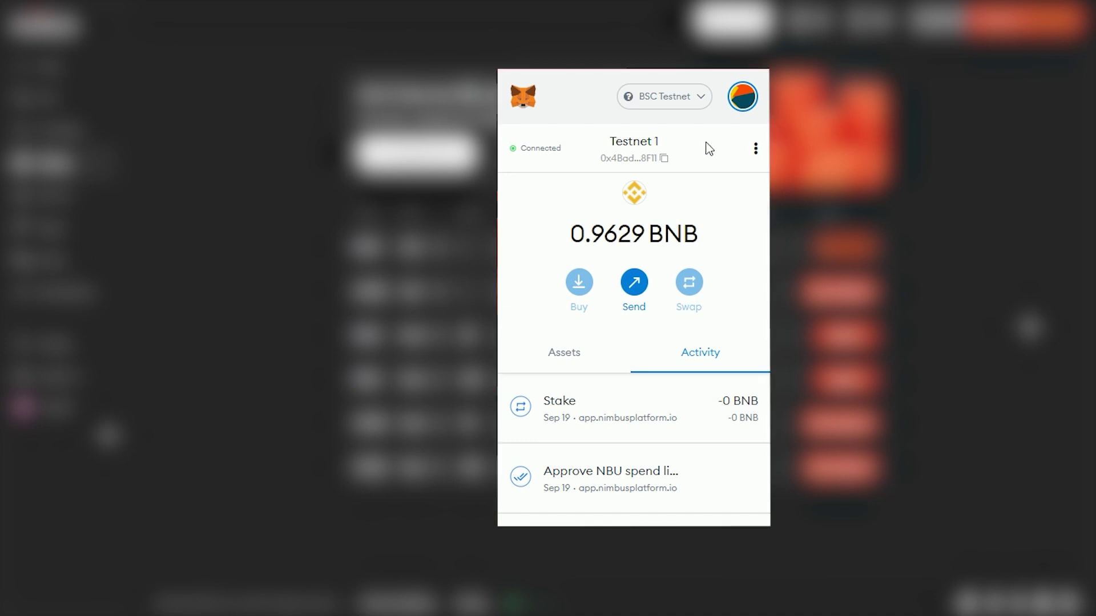
- Open the form for adding a custom network in the MetaMask network settings
{"action": "left_click", "coordinate": [740, 97]}
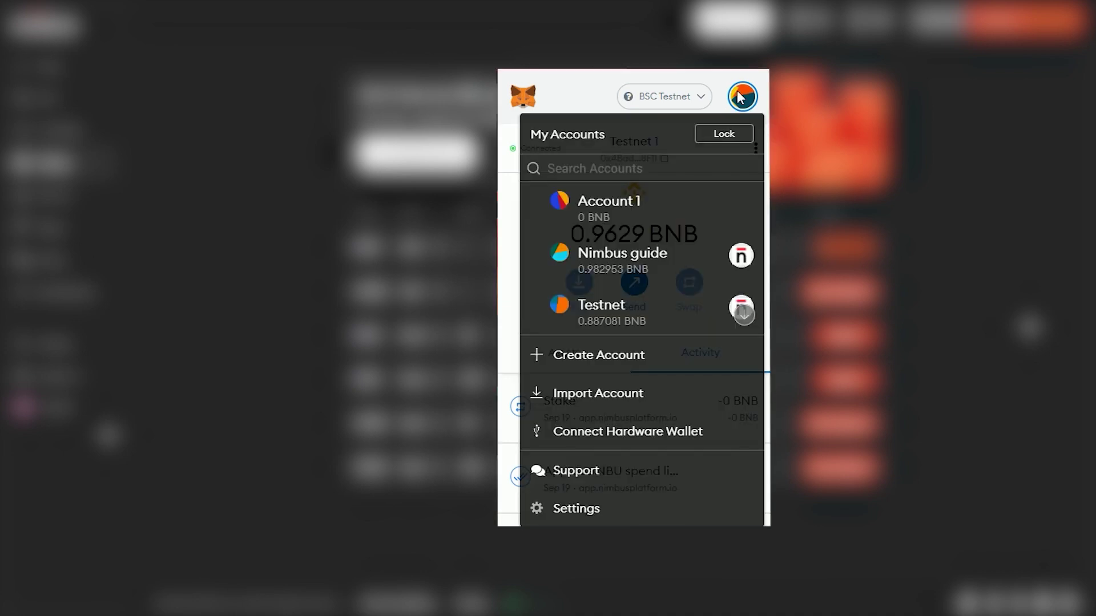
{"action": "left_click", "coordinate": [602, 507]}
{"action": "scroll", "coordinate": [628, 457], "scroll_direction": "down", "scroll_amount": 5}
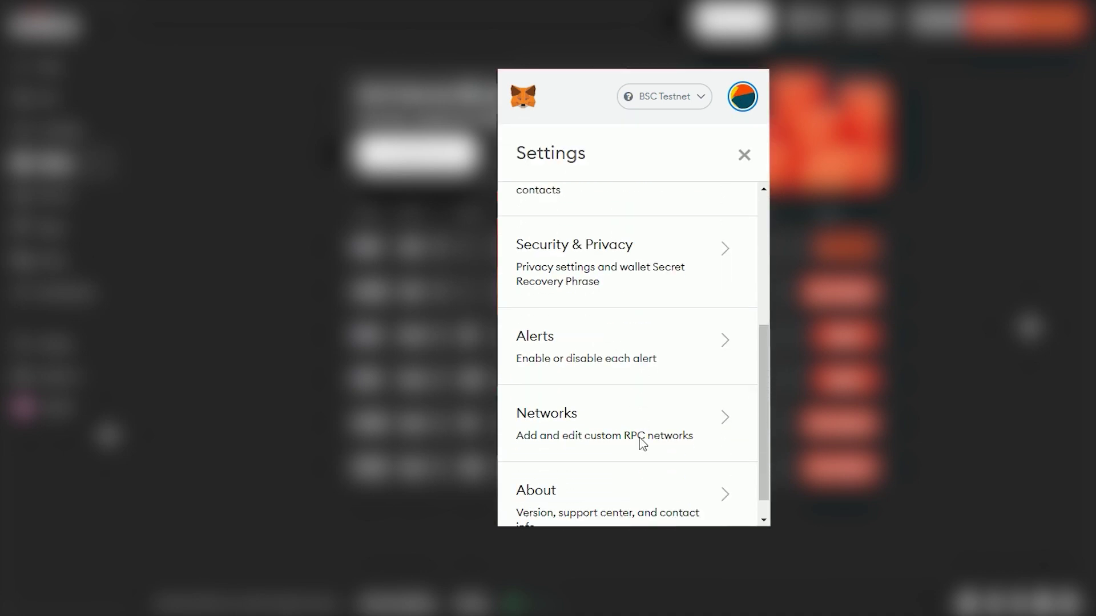
{"action": "left_click", "coordinate": [648, 407]}
{"action": "left_click", "coordinate": [622, 491]}
{"action": "type", "text": "Binance"}
{"action": "left_click", "coordinate": [571, 371]}
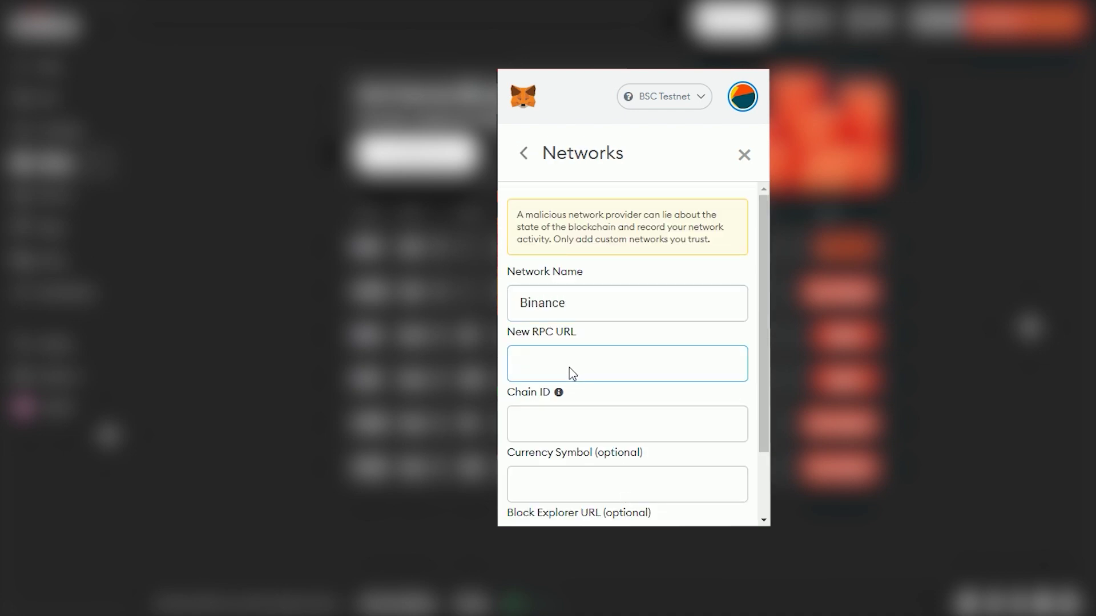
{"action": "type", "text": "https://bsc-dataseed1.binance.org/"}
{"action": "left_click", "coordinate": [574, 428]}
{"action": "type", "text": "56"}
{"action": "scroll", "coordinate": [573, 425], "scroll_direction": "down", "scroll_amount": 2}
{"action": "left_click", "coordinate": [584, 415]}
{"action": "type", "text": "BNB"}
{"action": "left_click", "coordinate": [640, 509]}
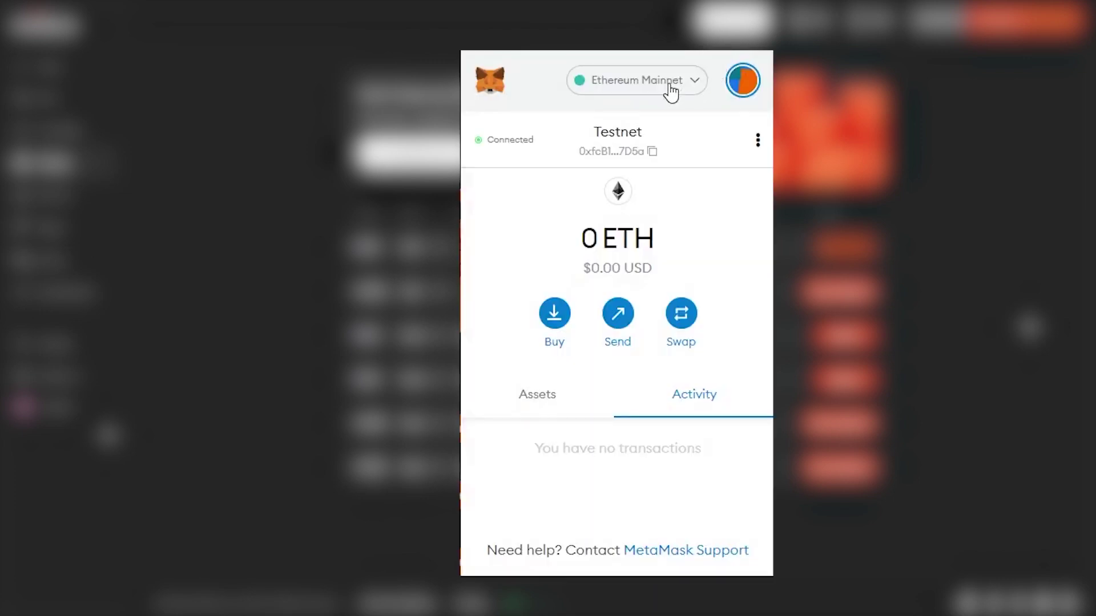
- Switch the active MetaMask network from Ethereum Mainnet to Binance
{"action": "left_click", "coordinate": [670, 92]}
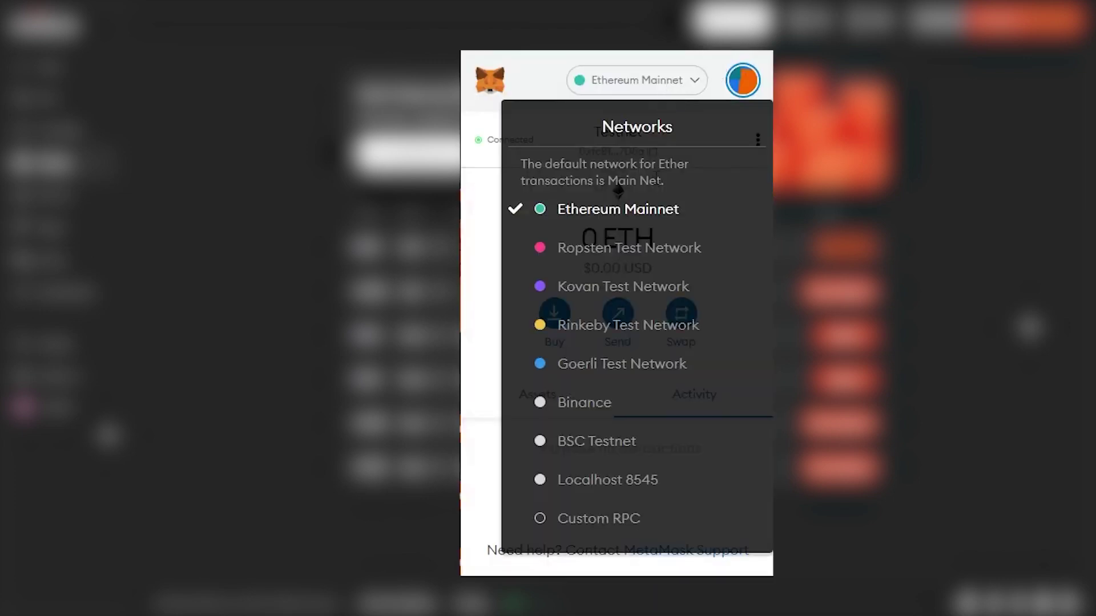
{"action": "left_click", "coordinate": [599, 402]}
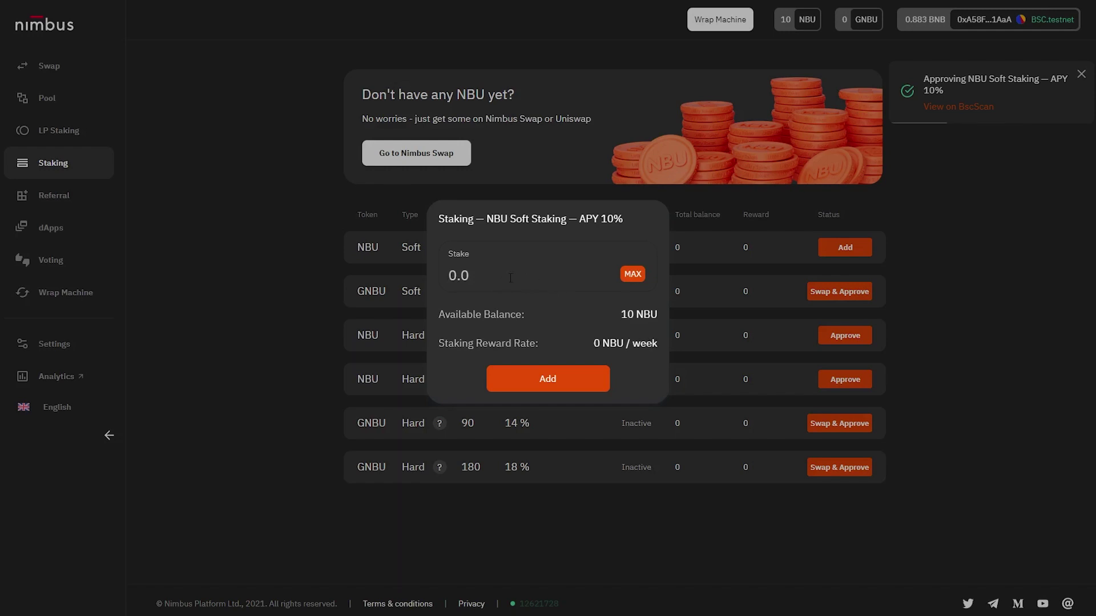
- Stake 10 NBU in NBU Soft Staking with MetaMask confirmation and open the NBU balance details
{"action": "type", "text": "10"}
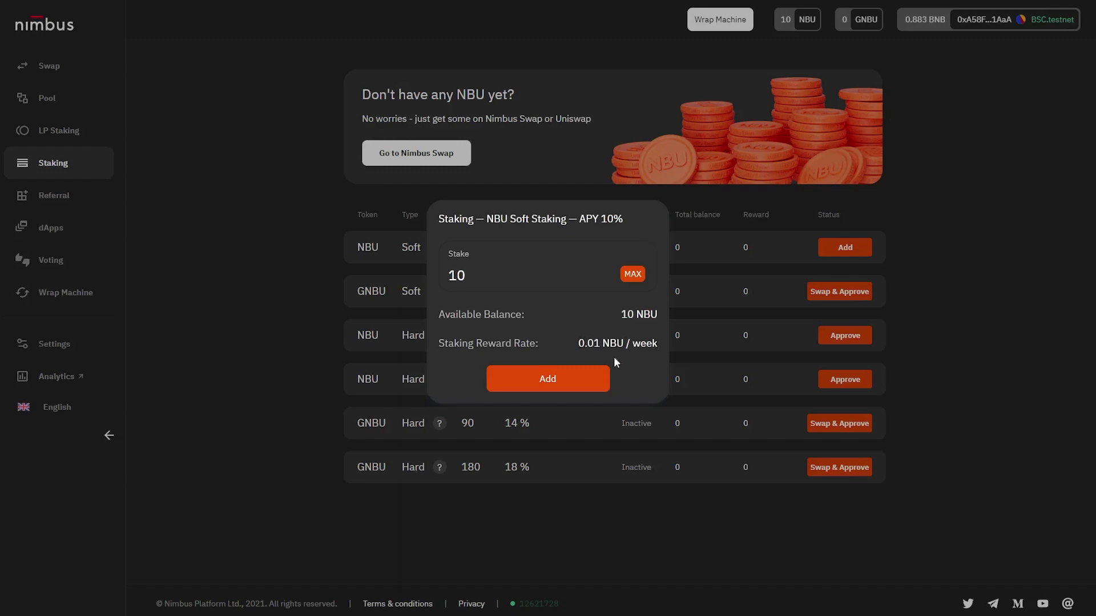
{"action": "left_click", "coordinate": [586, 380]}
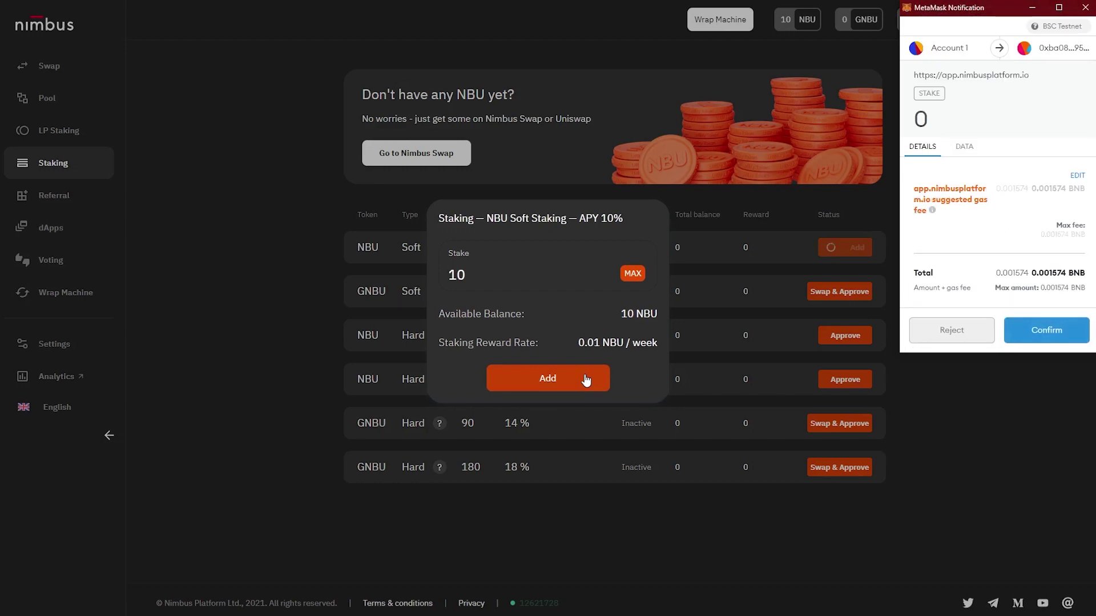
{"action": "left_click", "coordinate": [1057, 338]}
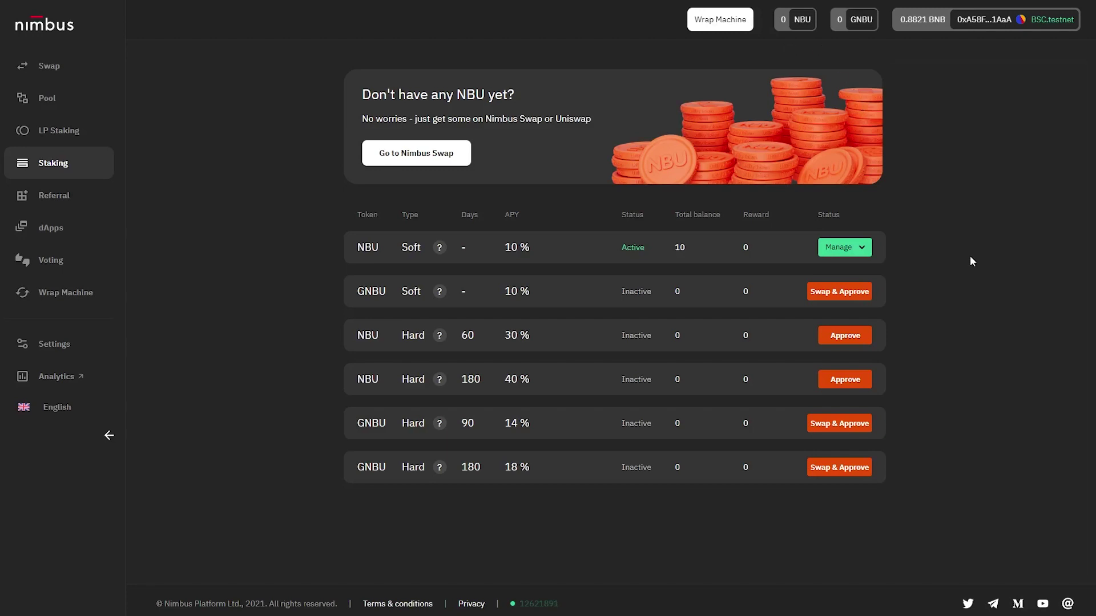
{"action": "left_click", "coordinate": [799, 19]}
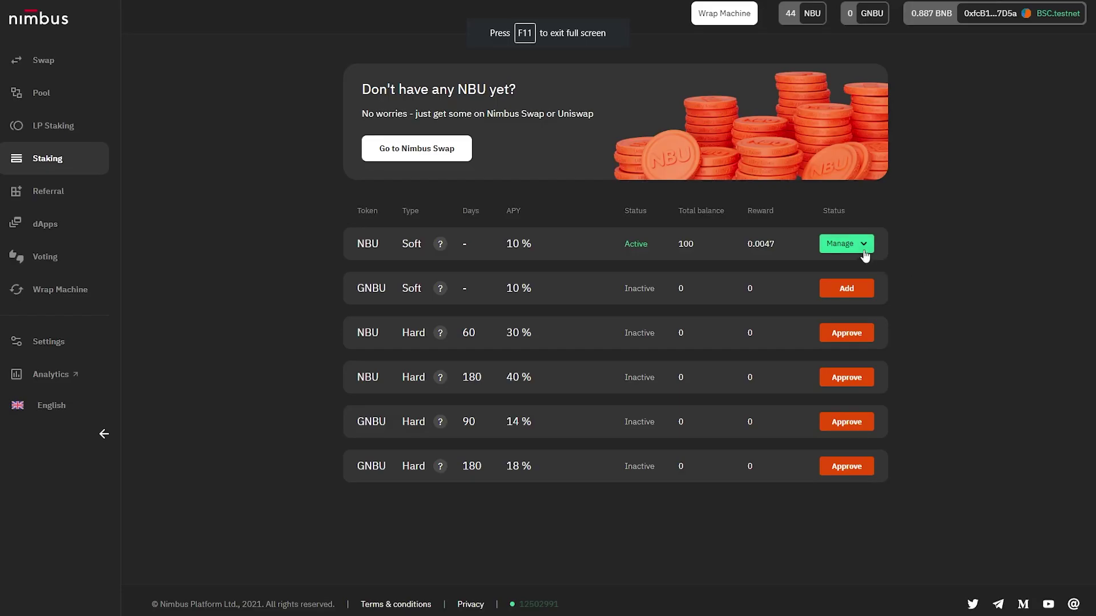
- Claim the accumulated NBU Soft Staking rewards and confirm the transaction in MetaMask
{"action": "left_click", "coordinate": [859, 249]}
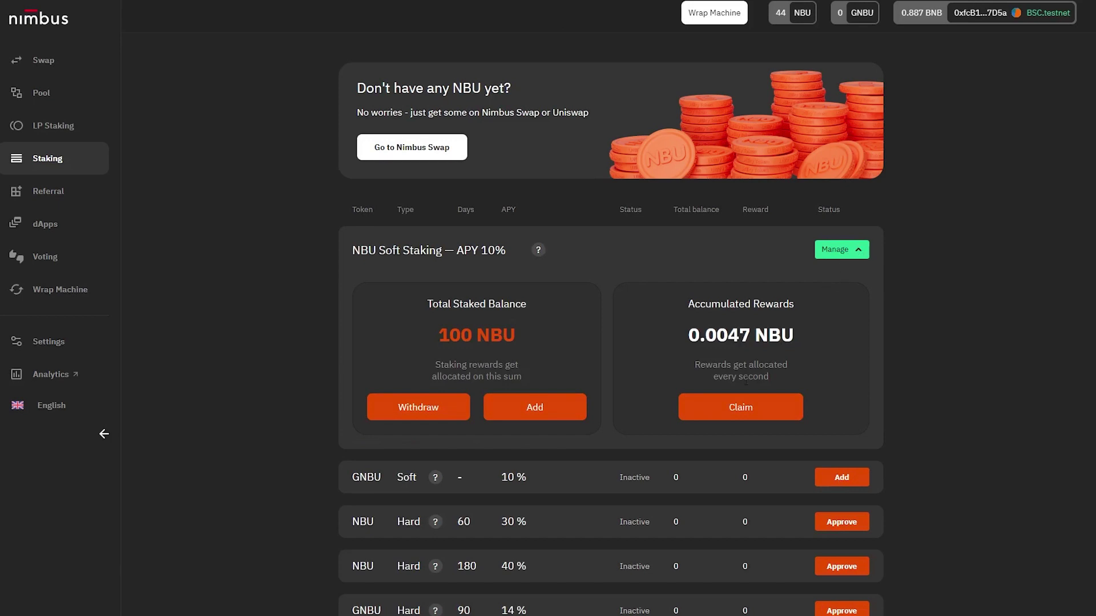
{"action": "left_click", "coordinate": [729, 410]}
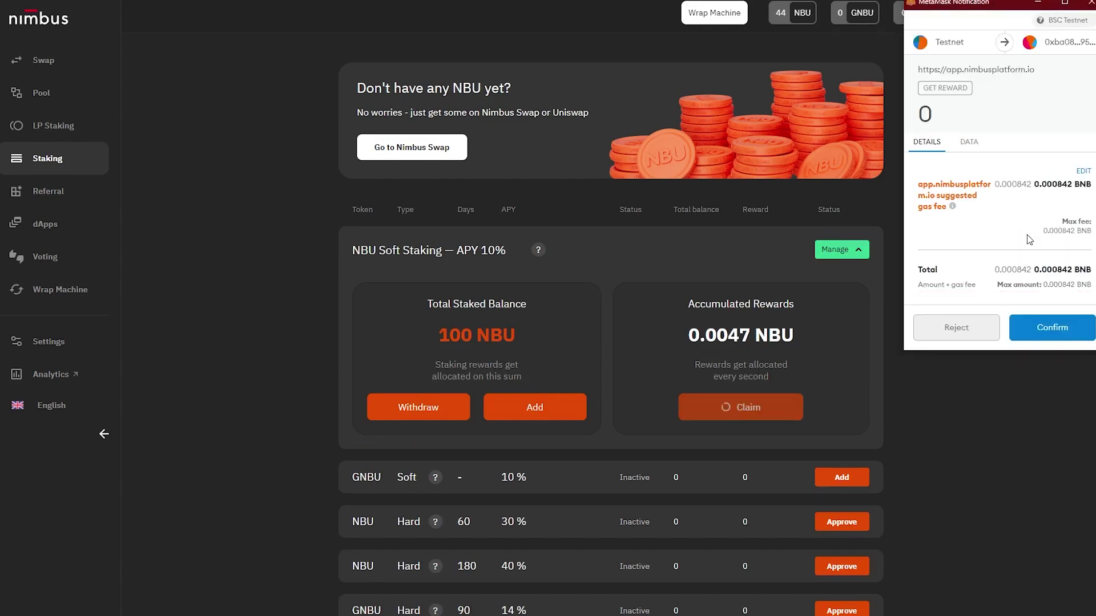
{"action": "left_click", "coordinate": [1036, 329]}
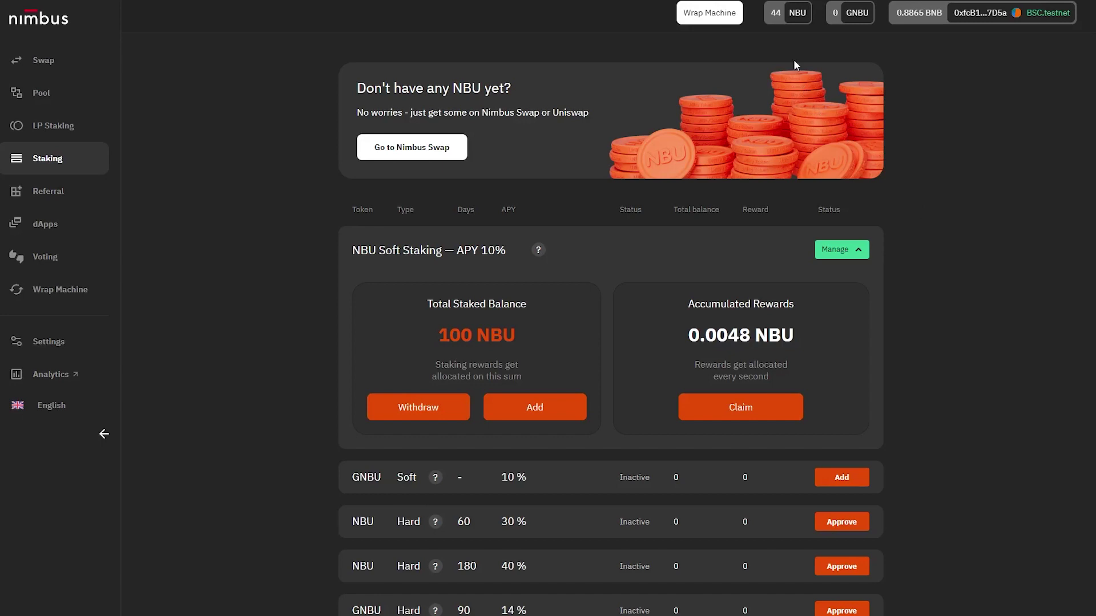
- Check the NBU amount available for transfer after the reward claim
{"action": "left_click", "coordinate": [786, 17]}
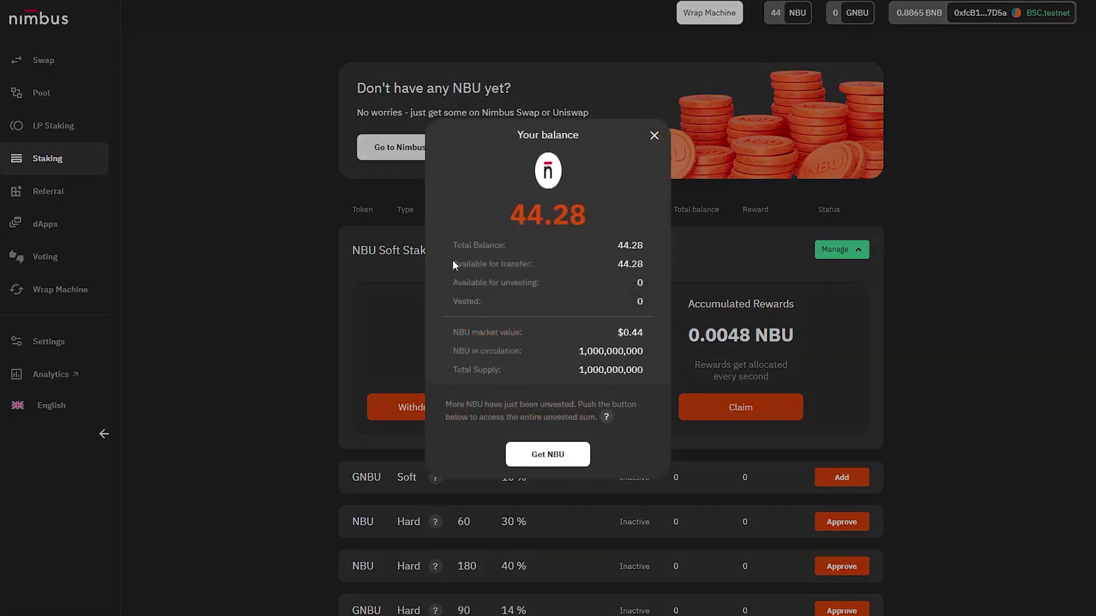
{"action": "left_click_drag", "start_coordinate": [452, 261], "coordinate": [552, 263]}
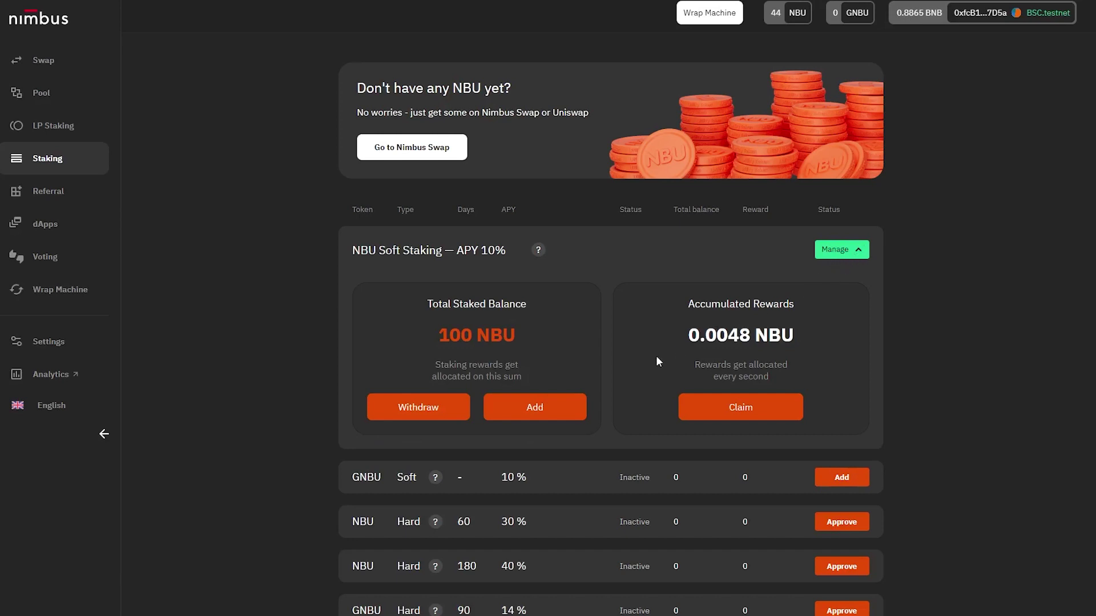
- Add 40 NBU to the NBU Soft Staking deposit and confirm the transaction in MetaMask
{"action": "left_click", "coordinate": [560, 411]}
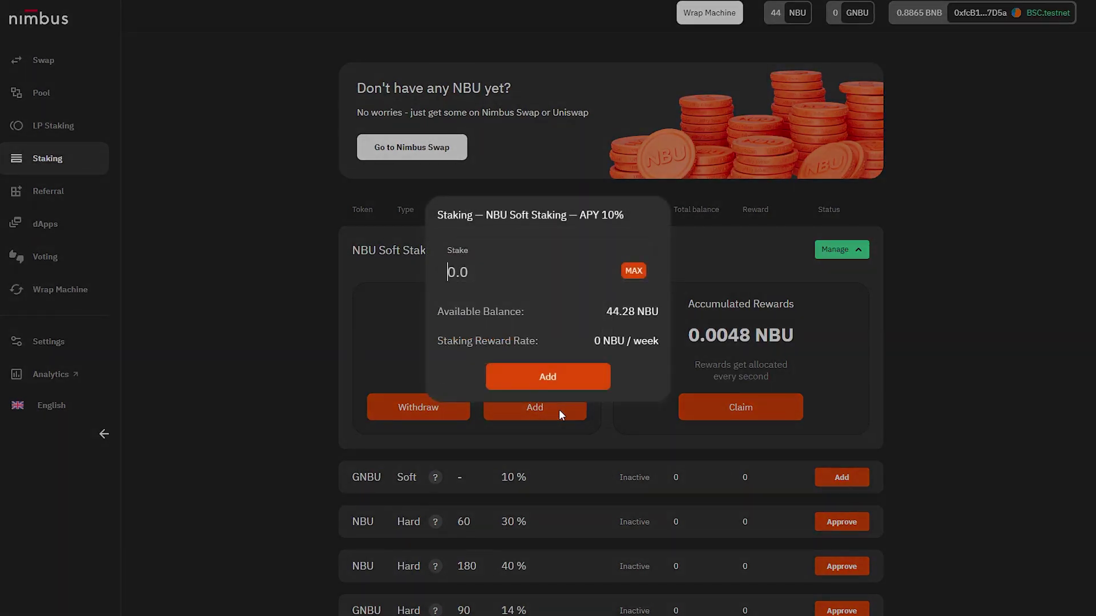
{"action": "type", "text": "40"}
{"action": "left_click", "coordinate": [549, 374]}
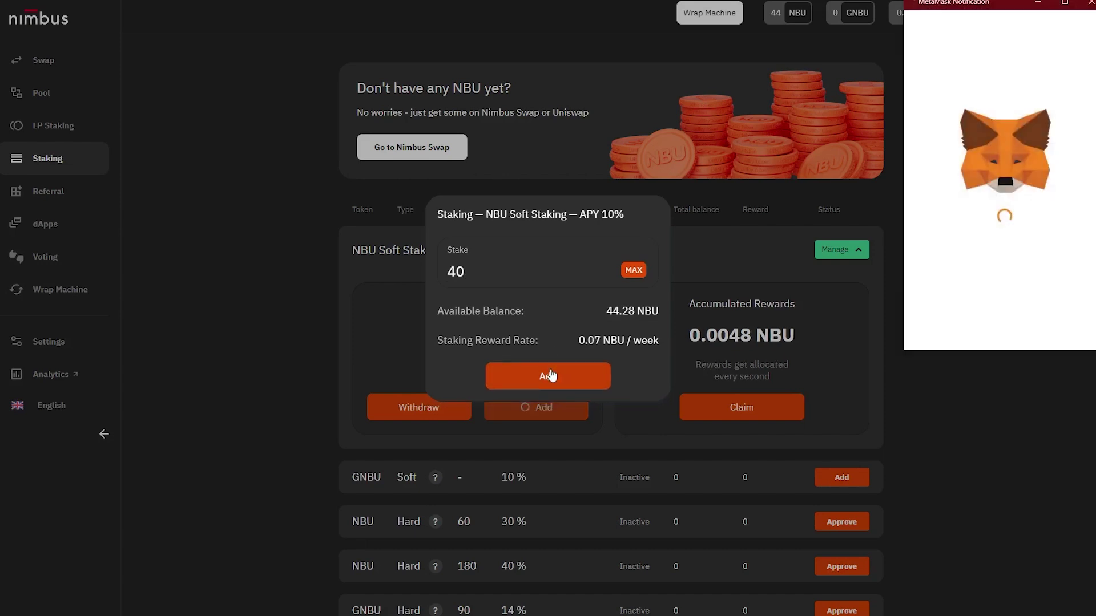
{"action": "left_click", "coordinate": [1043, 330]}
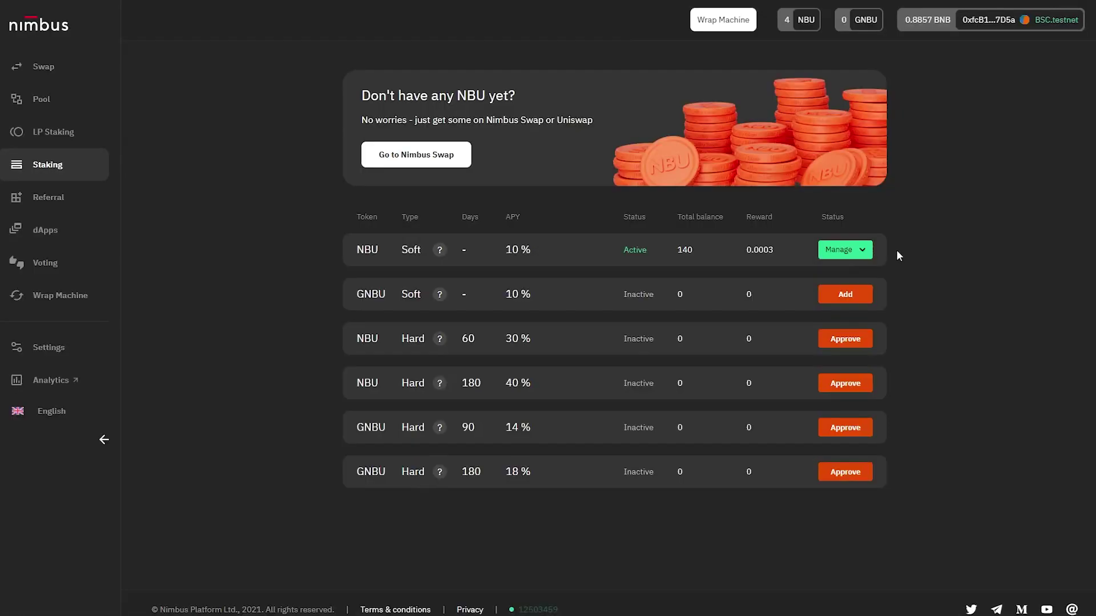
- Withdraw the full NBU Soft Staking balance with its rewards, confirm in MetaMask, and close the withdrawal dialog
{"action": "left_click", "coordinate": [862, 257]}
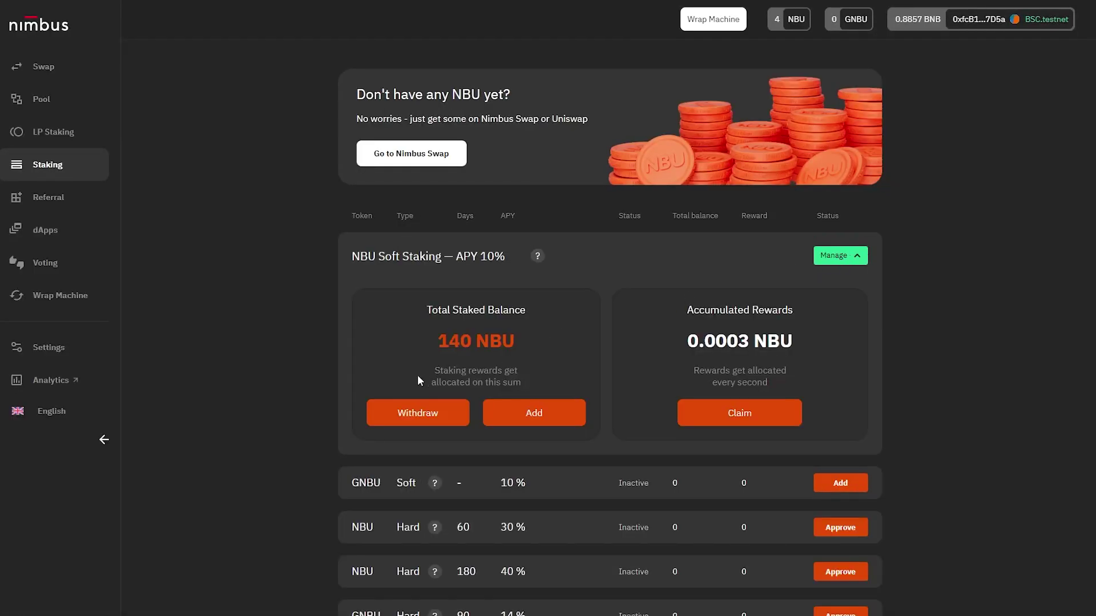
{"action": "left_click", "coordinate": [416, 411]}
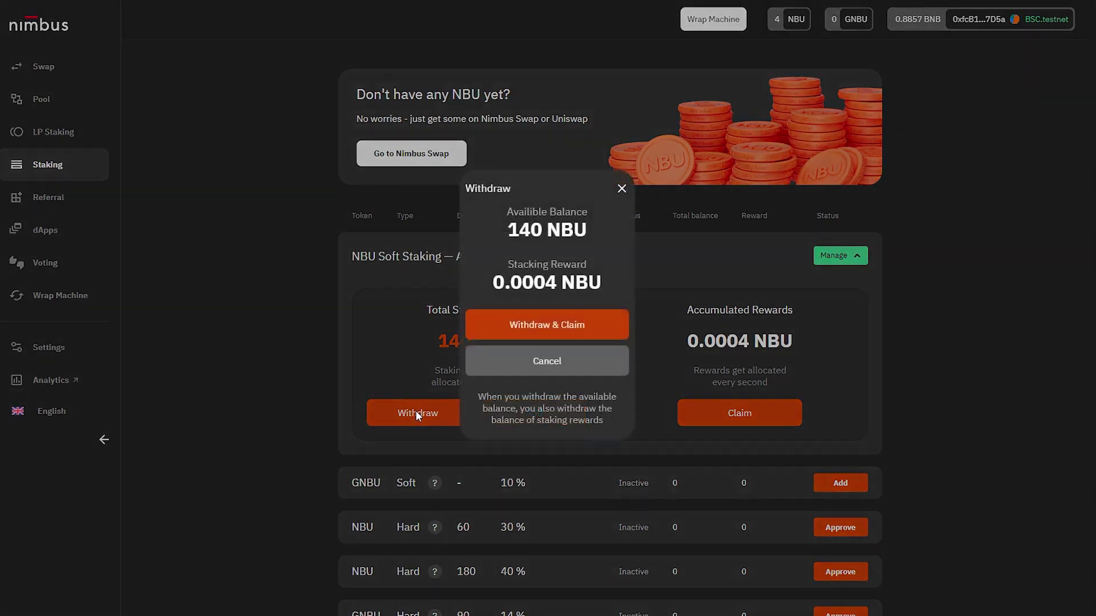
{"action": "left_click", "coordinate": [547, 327]}
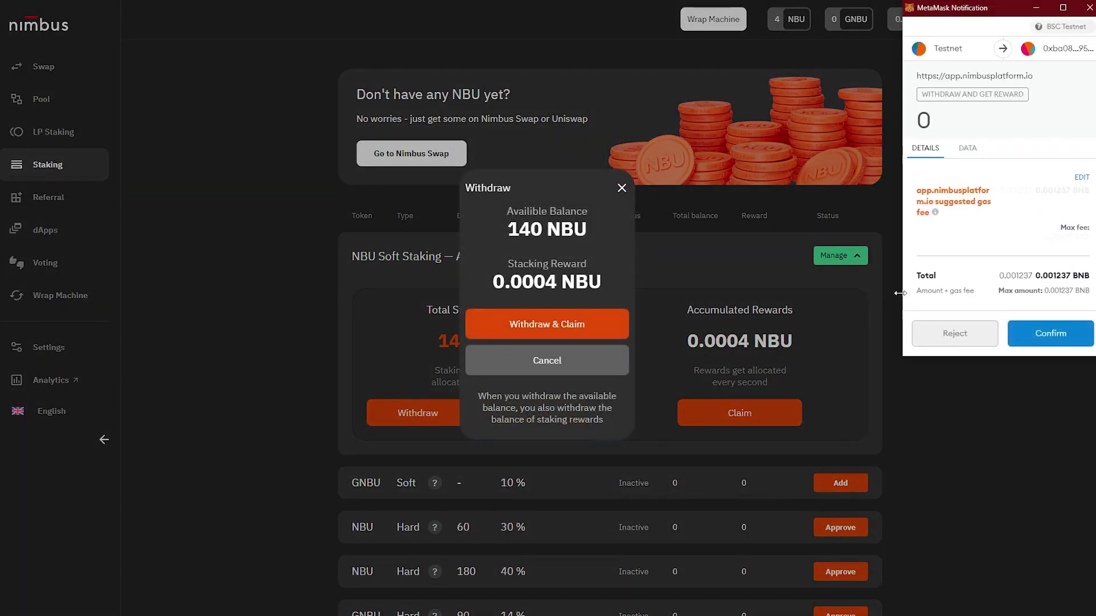
{"action": "left_click", "coordinate": [1049, 336]}
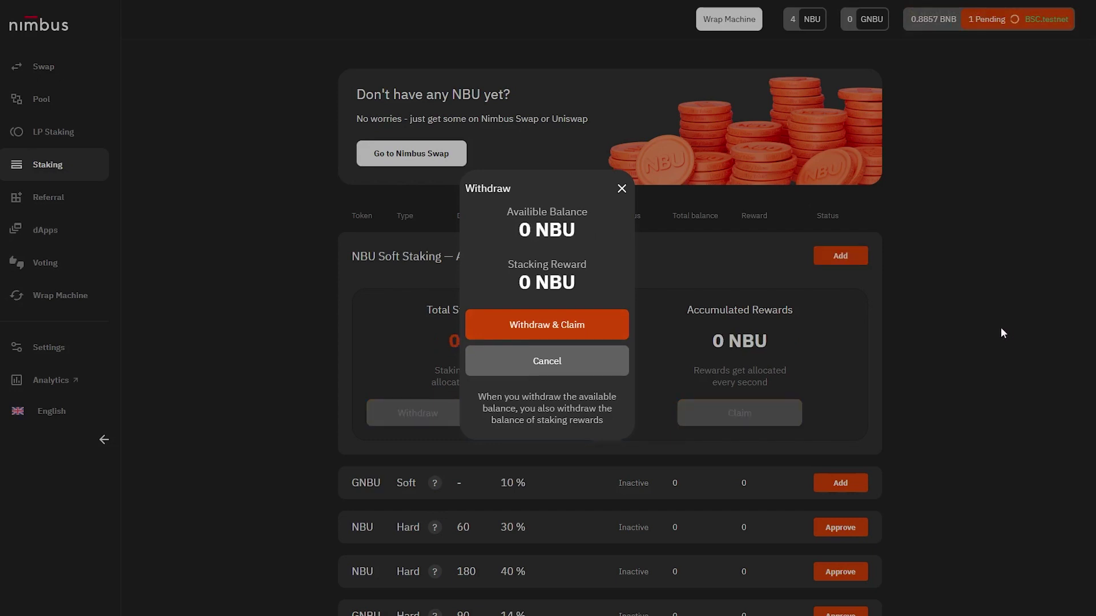
{"action": "left_click", "coordinate": [621, 188]}
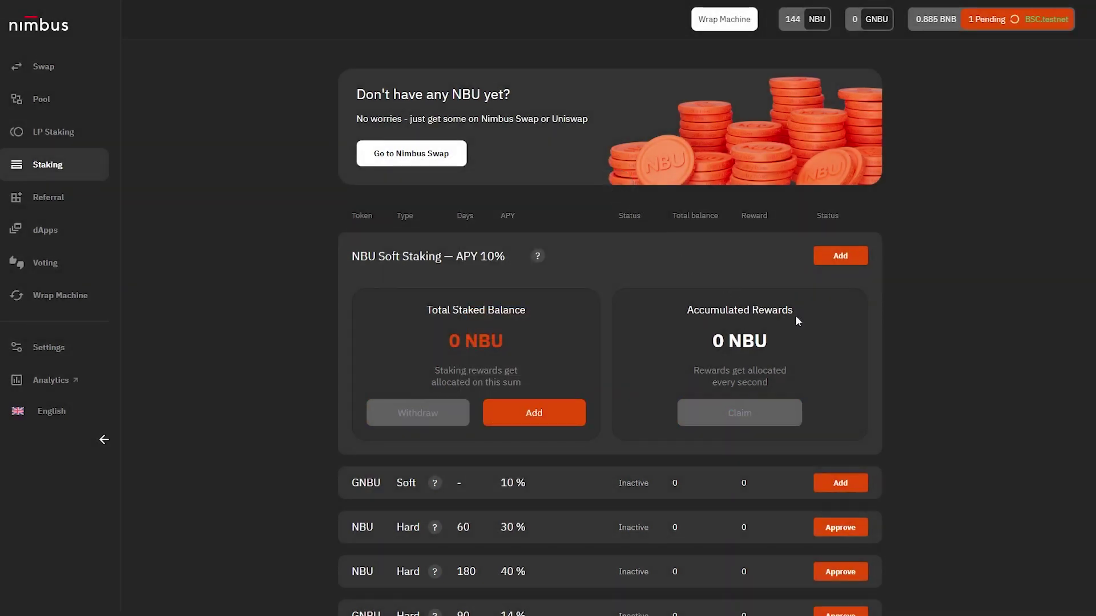
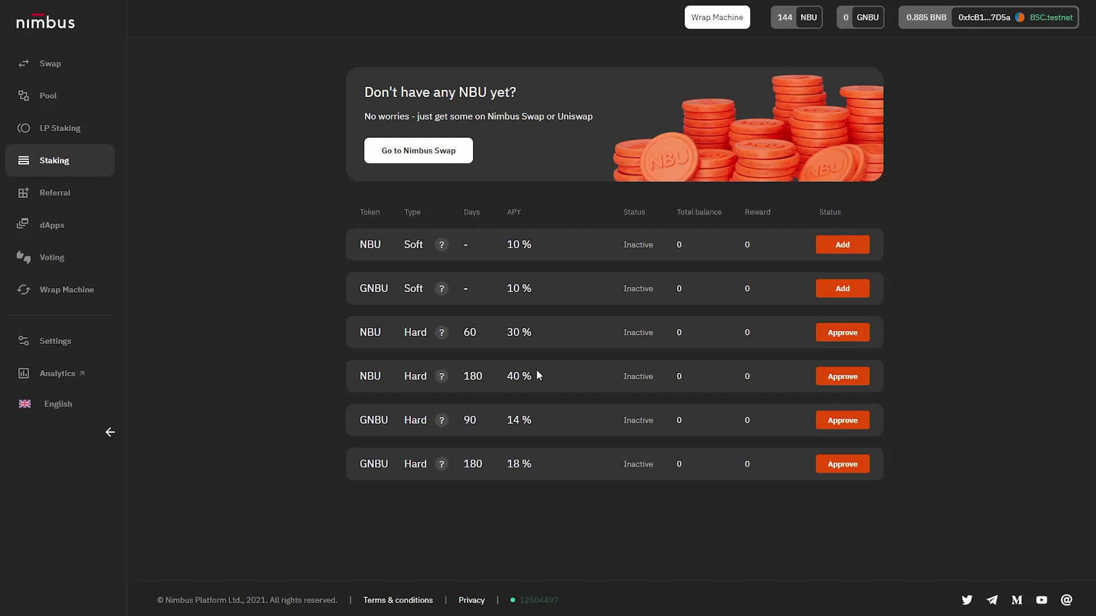
- Approve NBU spending for the 180-day NBU Hard Staking at 40% APY, checking the transaction fee and confirming in MetaMask
{"action": "left_click", "coordinate": [820, 376]}
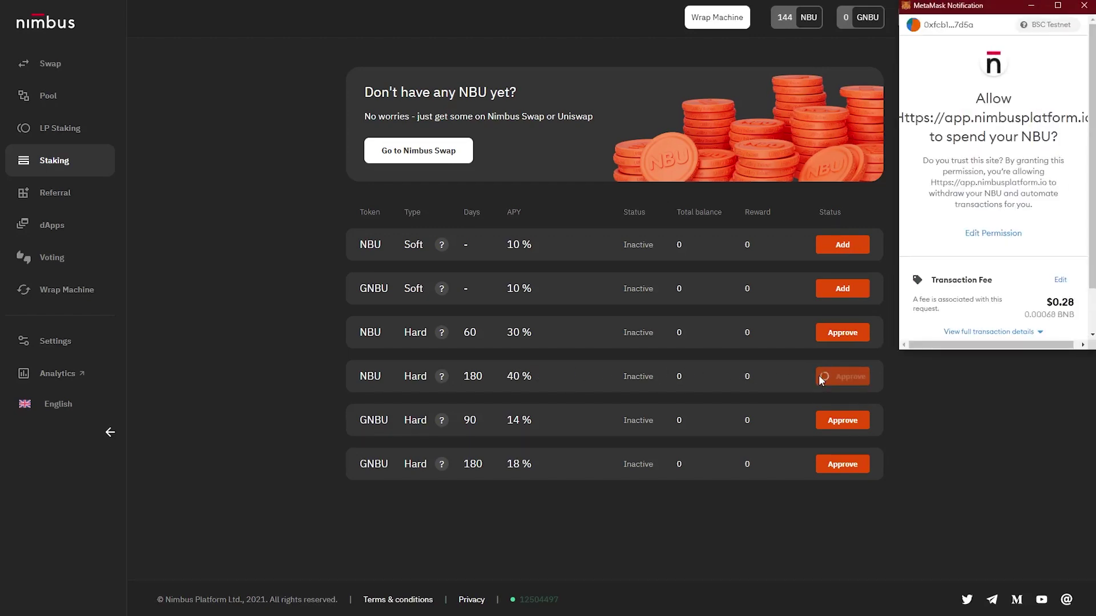
{"action": "scroll", "coordinate": [1009, 279], "scroll_direction": "down", "scroll_amount": 1}
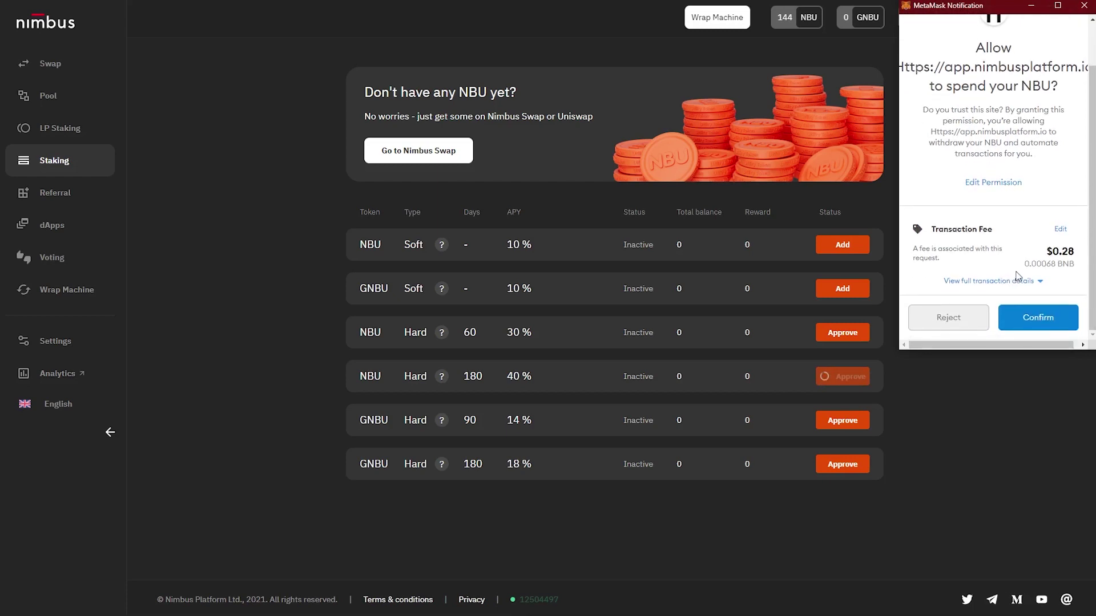
{"action": "left_click_drag", "start_coordinate": [1052, 251], "coordinate": [1075, 251]}
{"action": "left_click", "coordinate": [1037, 319]}
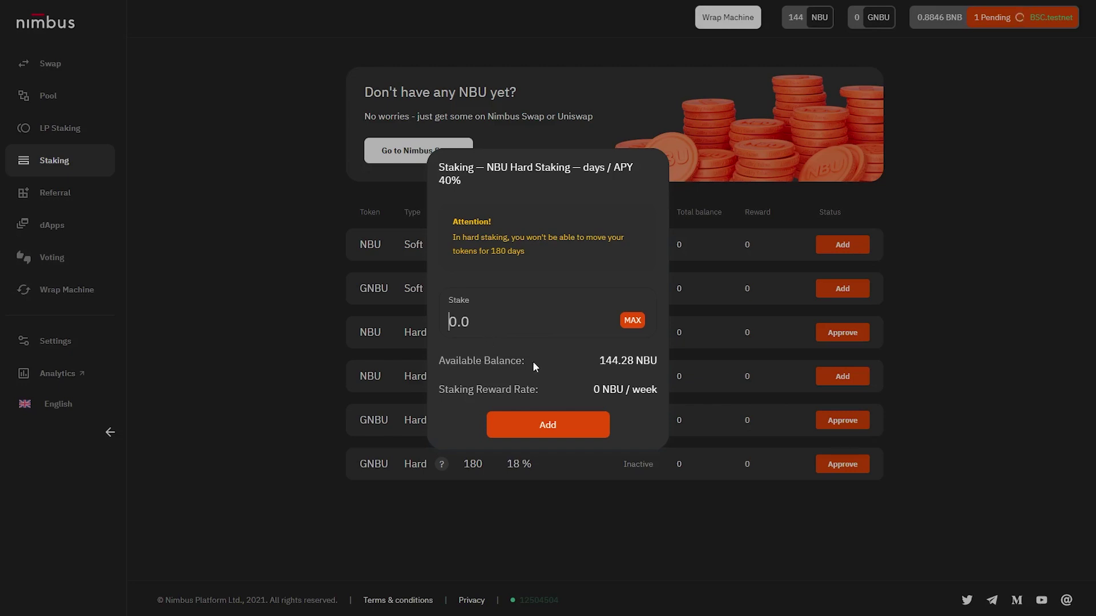
- Stake 100 NBU in the 180-day NBU Hard Staking, checking the available balance and staking reward rate
{"action": "left_click_drag", "start_coordinate": [599, 360], "coordinate": [657, 360]}
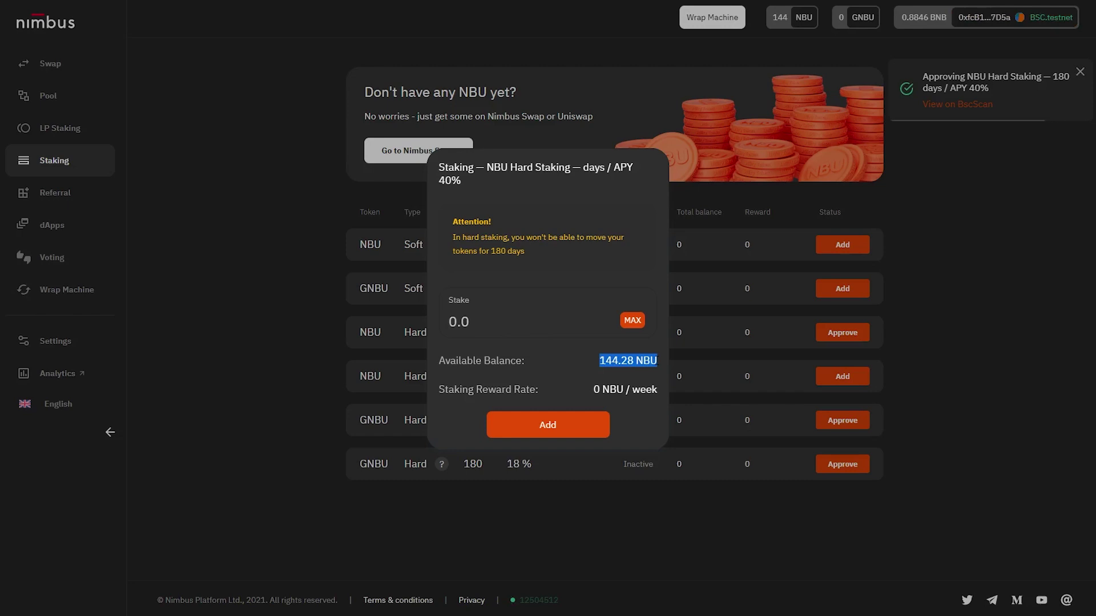
{"action": "left_click", "coordinate": [473, 325]}
{"action": "type", "text": "100"}
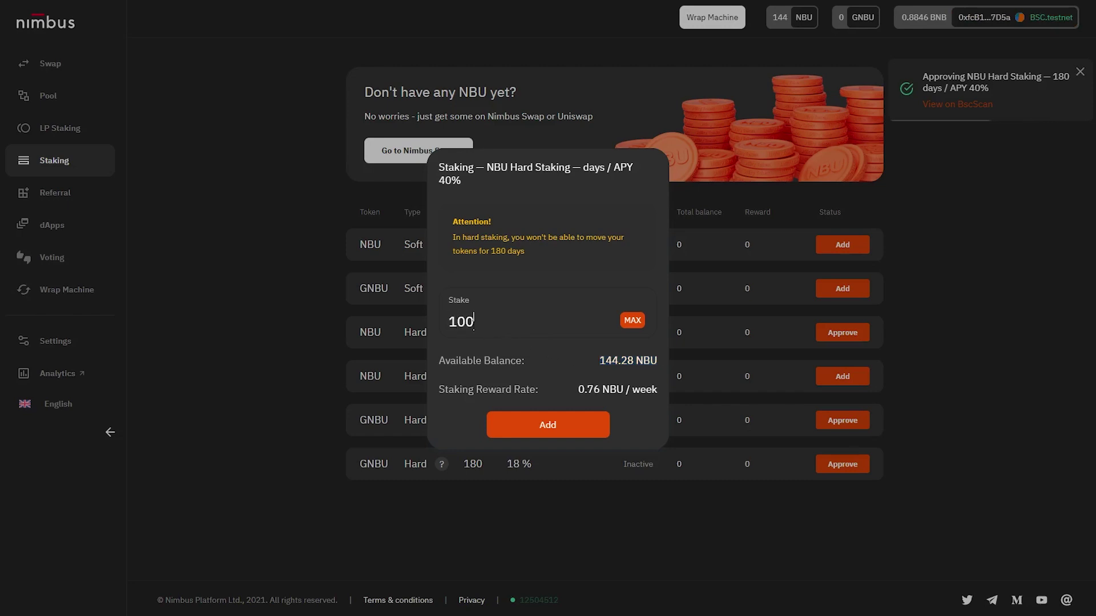
{"action": "left_click_drag", "start_coordinate": [584, 390], "coordinate": [609, 390]}
{"action": "left_click", "coordinate": [601, 393]}
{"action": "left_click", "coordinate": [551, 426]}
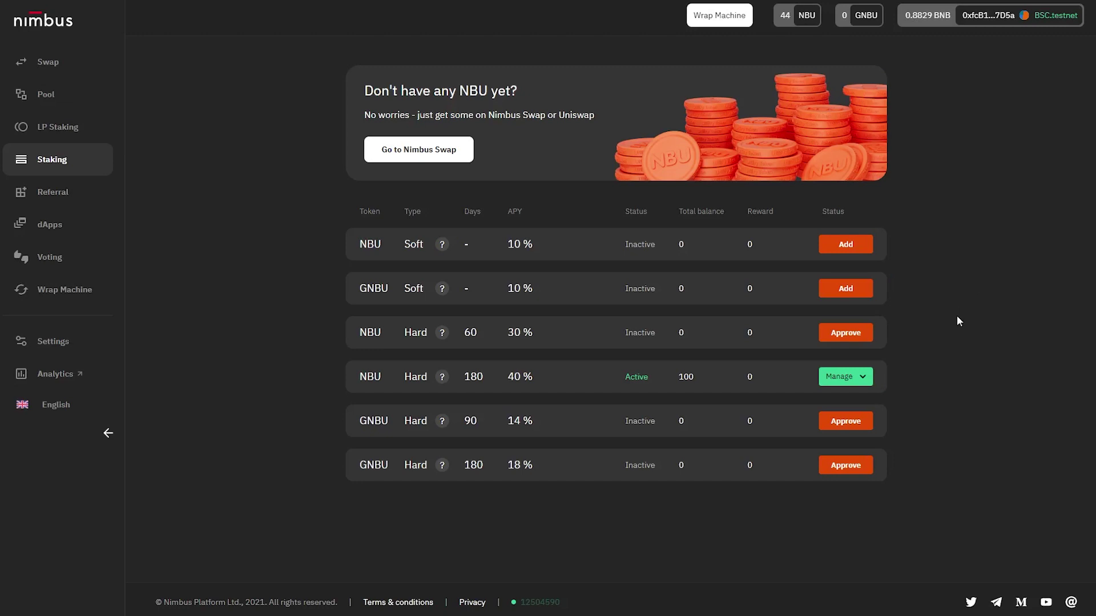
- Expand the 180-day NBU Hard Staking deposit and examine its staked balance, available balance and accumulated rewards
{"action": "left_click", "coordinate": [861, 379]}
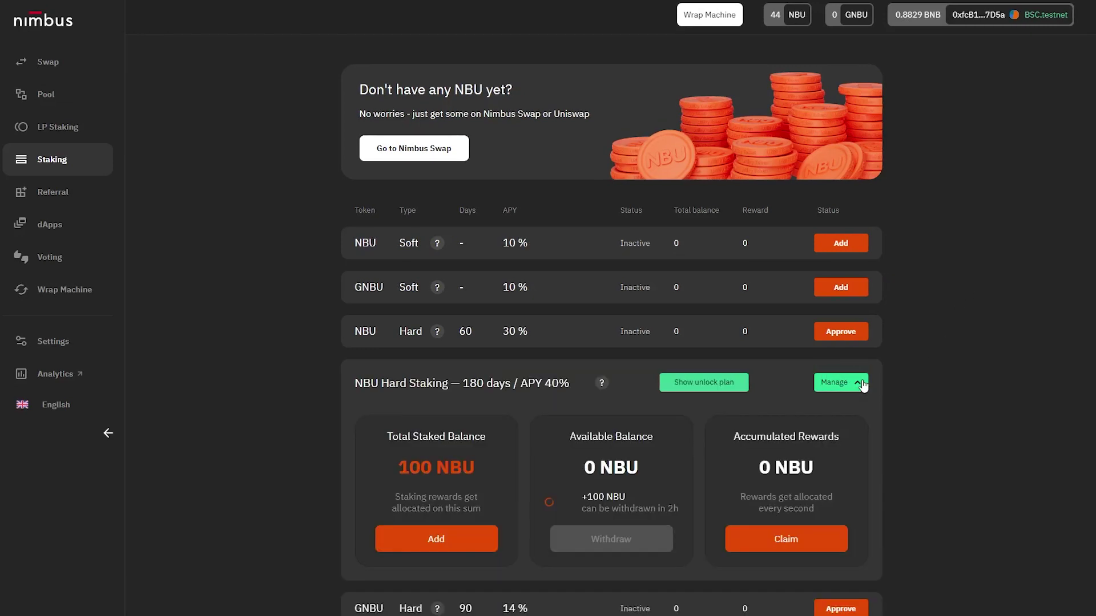
{"action": "scroll", "coordinate": [856, 382], "scroll_direction": "down", "scroll_amount": 3}
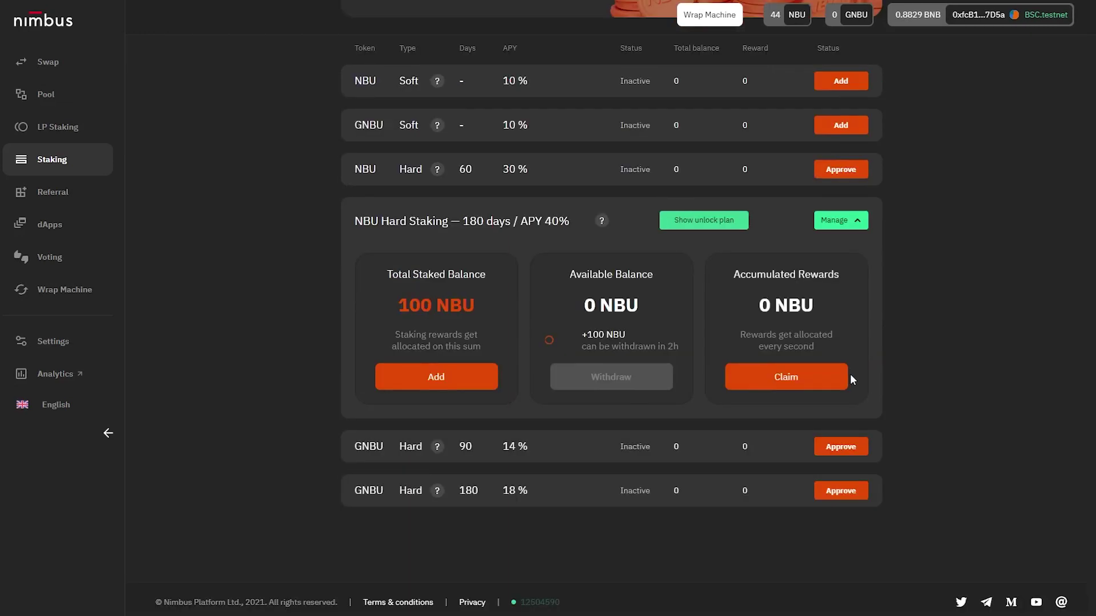
{"action": "left_click", "coordinate": [812, 372]}
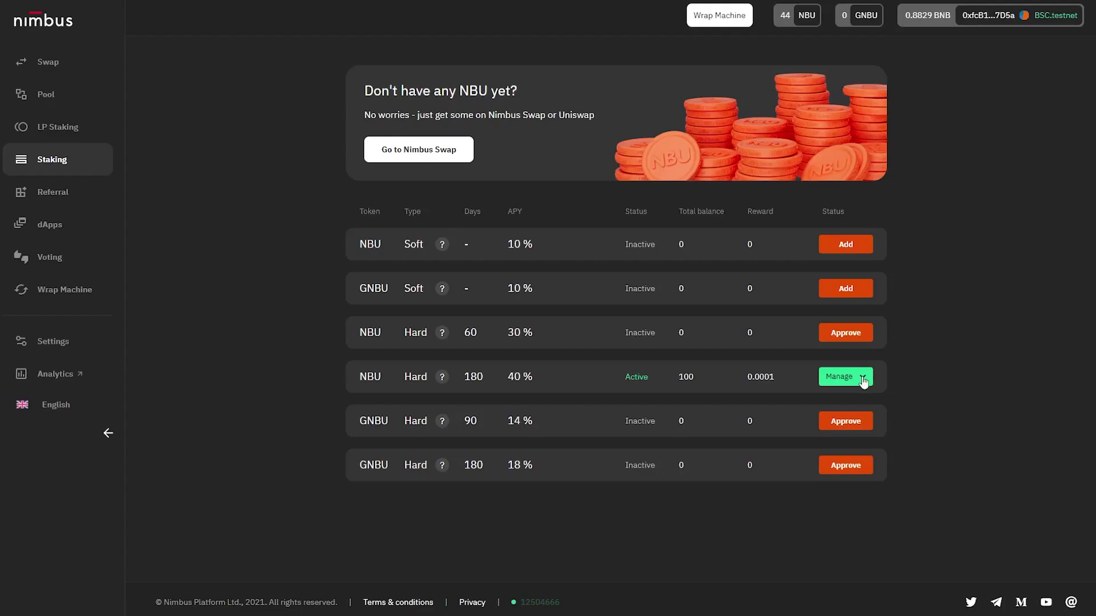
- Add 40 NBU to the 180-day NBU Hard Staking deposit and display its unlock plan
{"action": "left_click", "coordinate": [854, 383]}
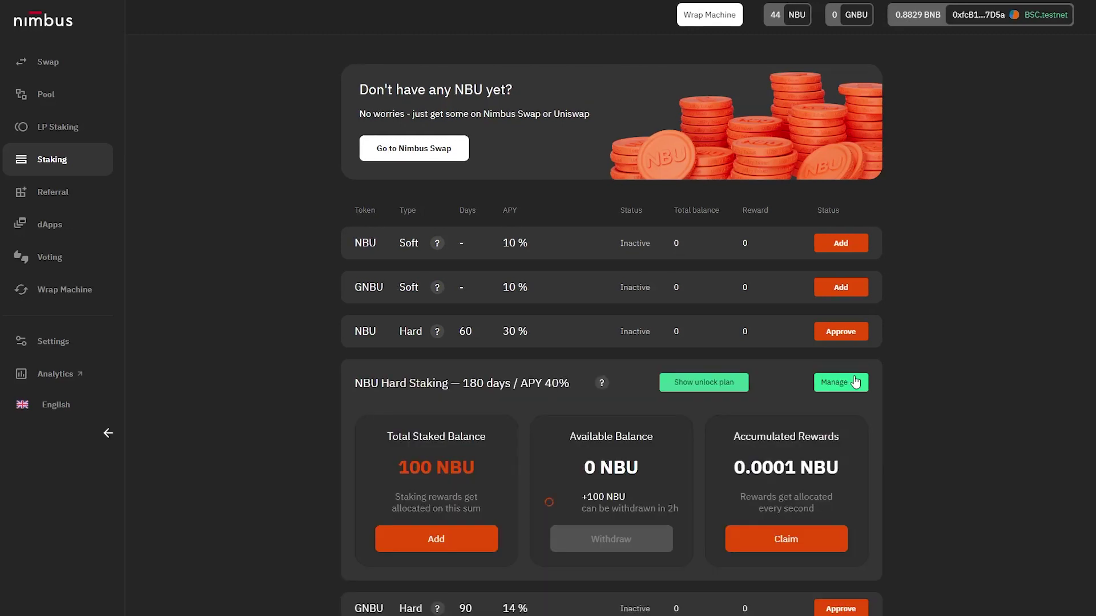
{"action": "scroll", "coordinate": [943, 372], "scroll_direction": "down", "scroll_amount": 3}
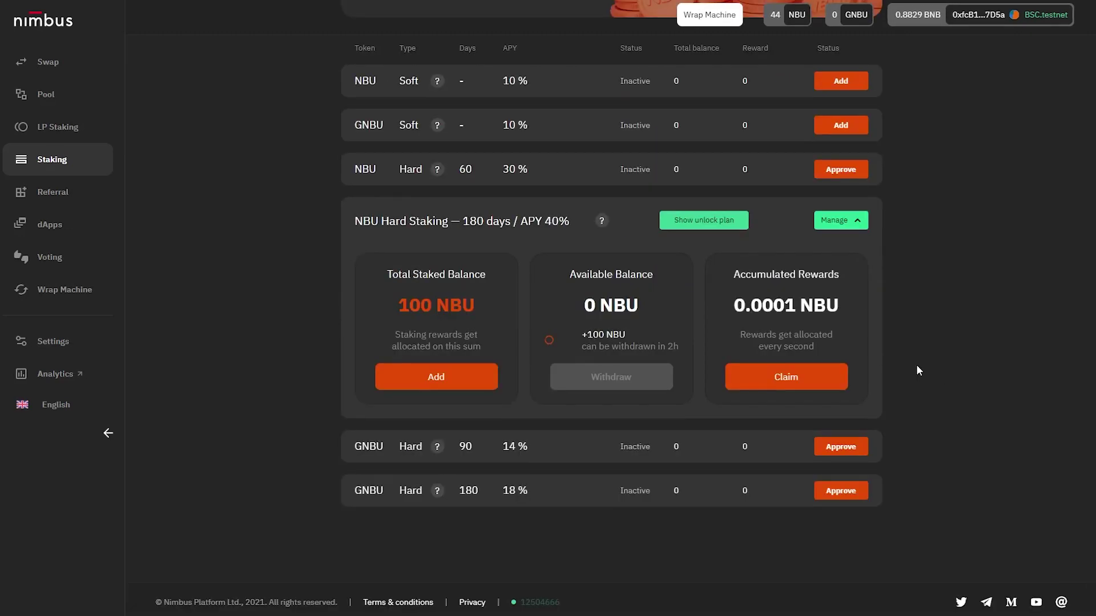
{"action": "left_click", "coordinate": [451, 377]}
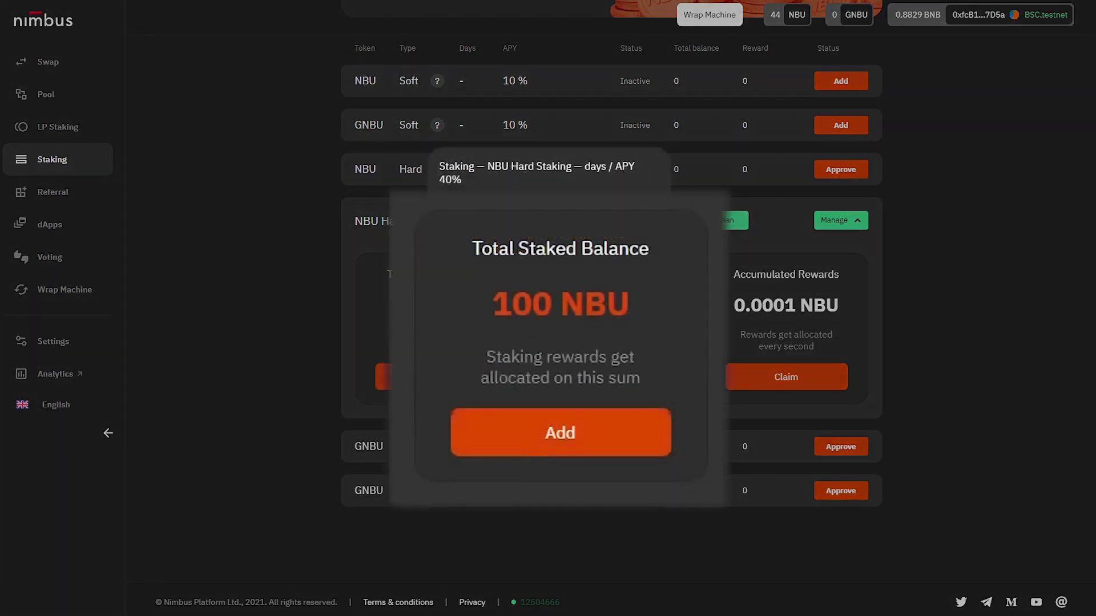
{"action": "type", "text": "40"}
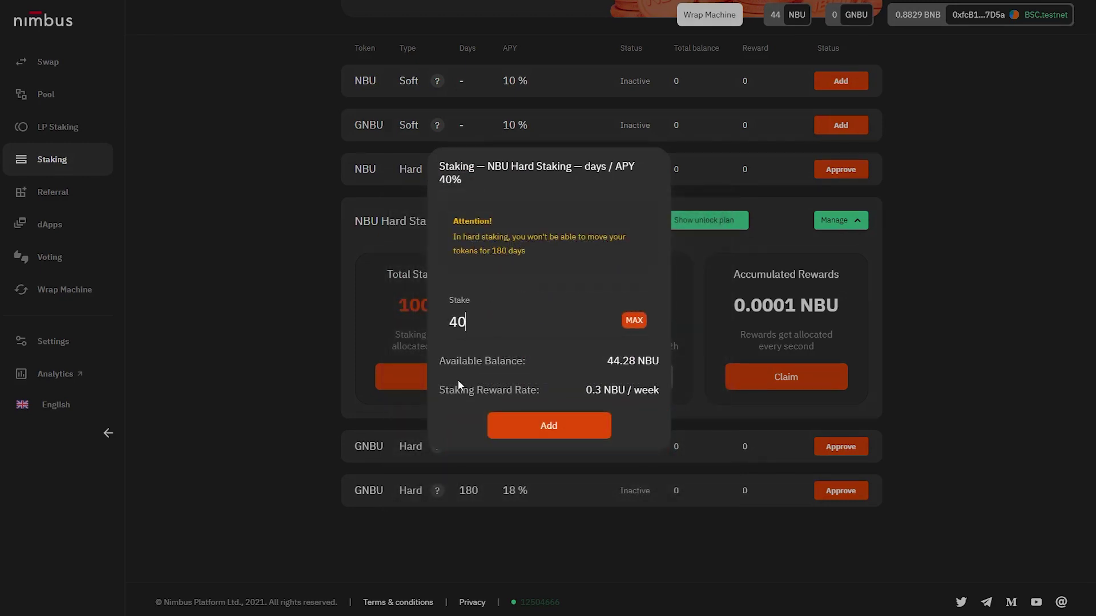
{"action": "left_click", "coordinate": [540, 429]}
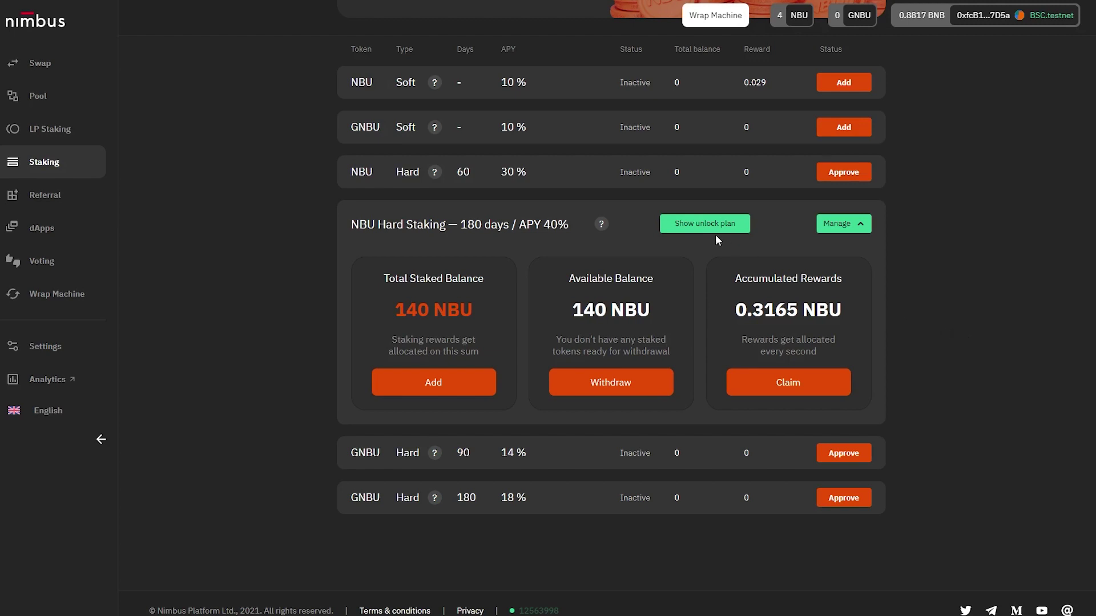
{"action": "left_click", "coordinate": [699, 225]}
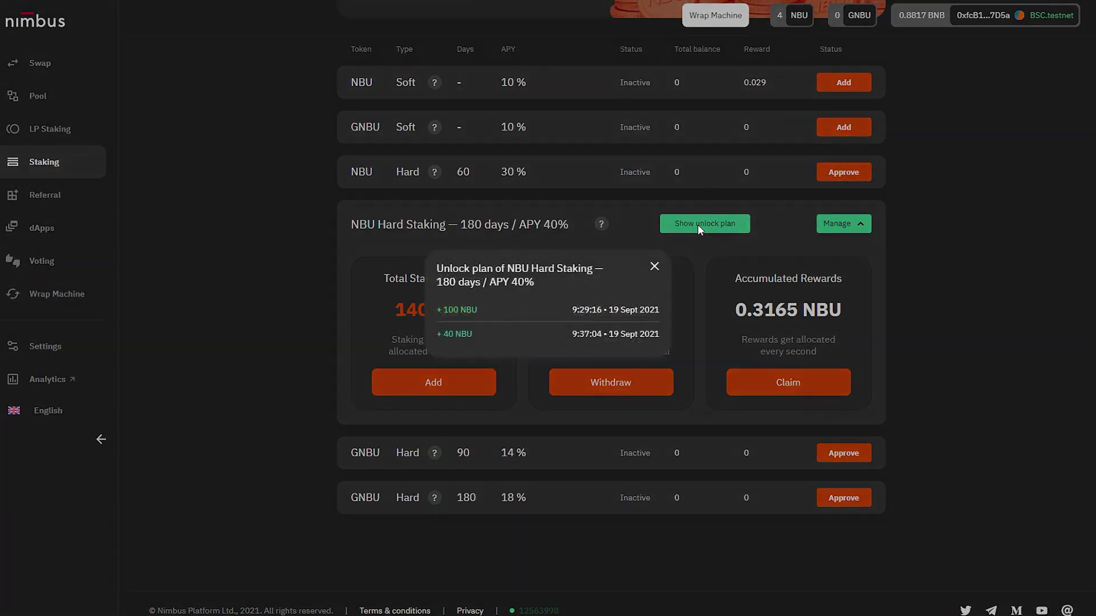